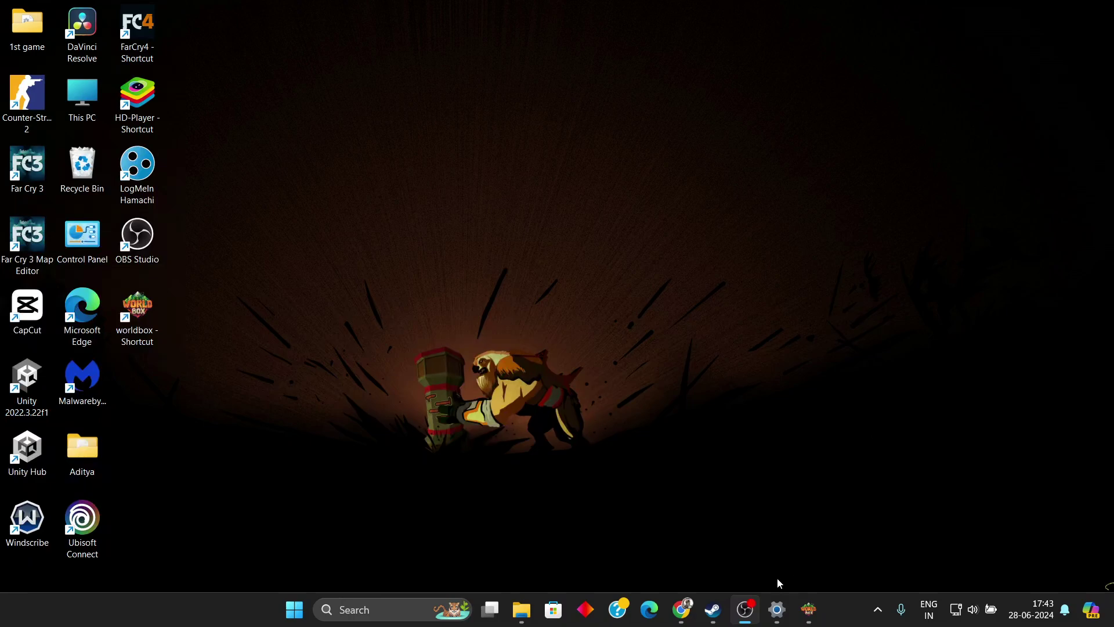
Step: Bring back the Modern Mod page and scroll to its NCMS requirement and modernmod_66146.zip
click(684, 606)
scroll(404, 324, down, 5)
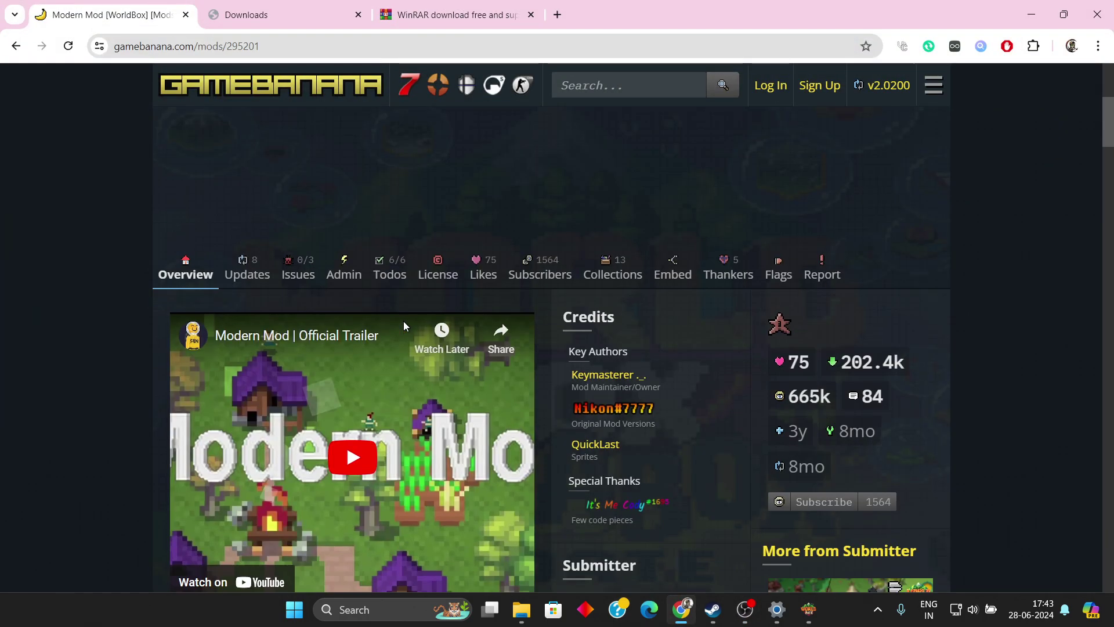
scroll(403, 323, down, 5)
scroll(403, 321, down, 10)
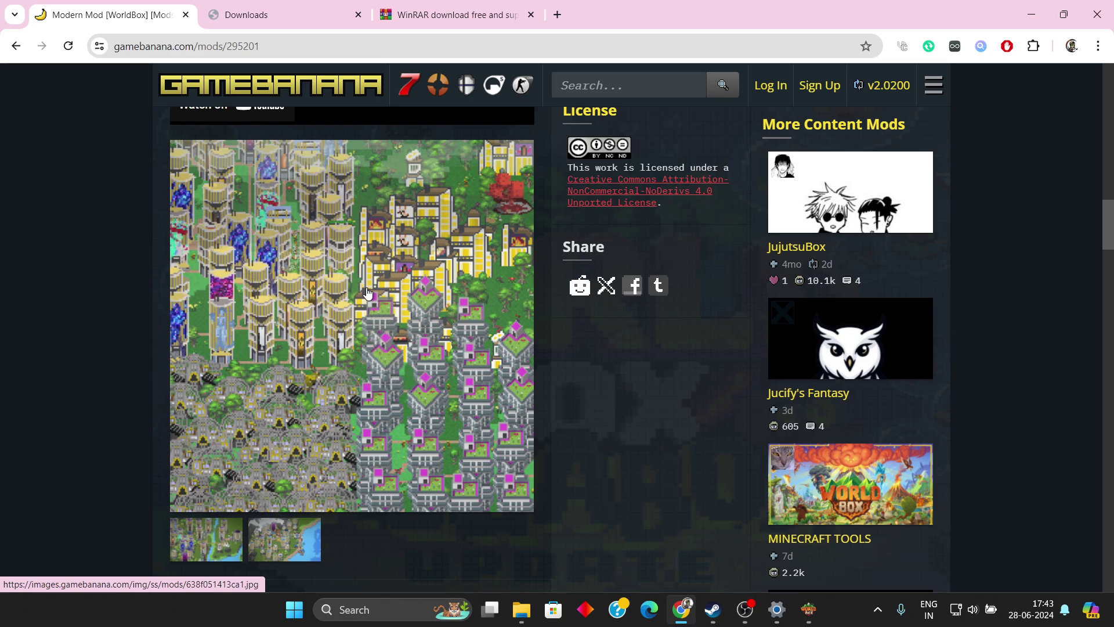
scroll(368, 292, down, 10)
scroll(368, 290, up, 3)
scroll(367, 288, down, 7)
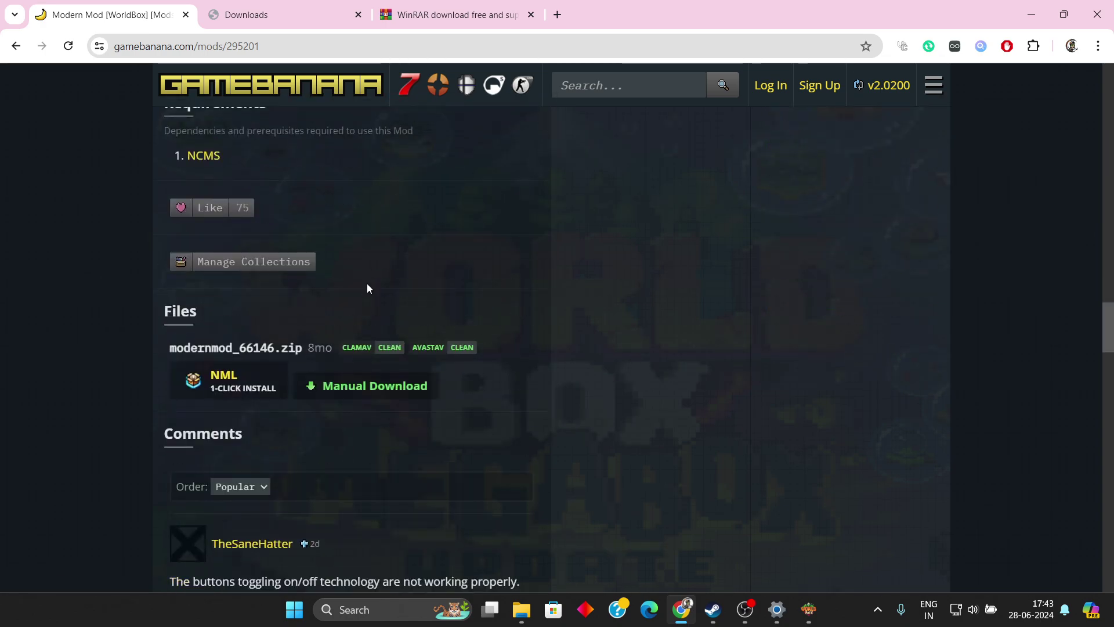
scroll(415, 232, down, 5)
scroll(415, 233, up, 5)
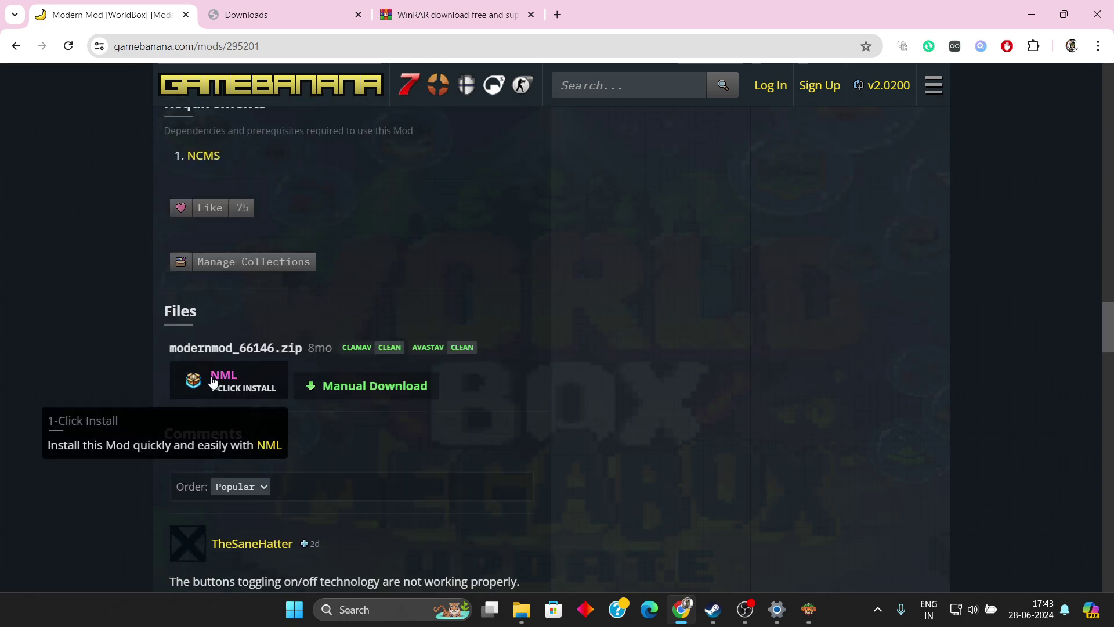
Step: Browse the NCMS Downloads version list
click(273, 14)
scroll(392, 222, down, 5)
scroll(392, 223, up, 5)
scroll(479, 261, down, 6)
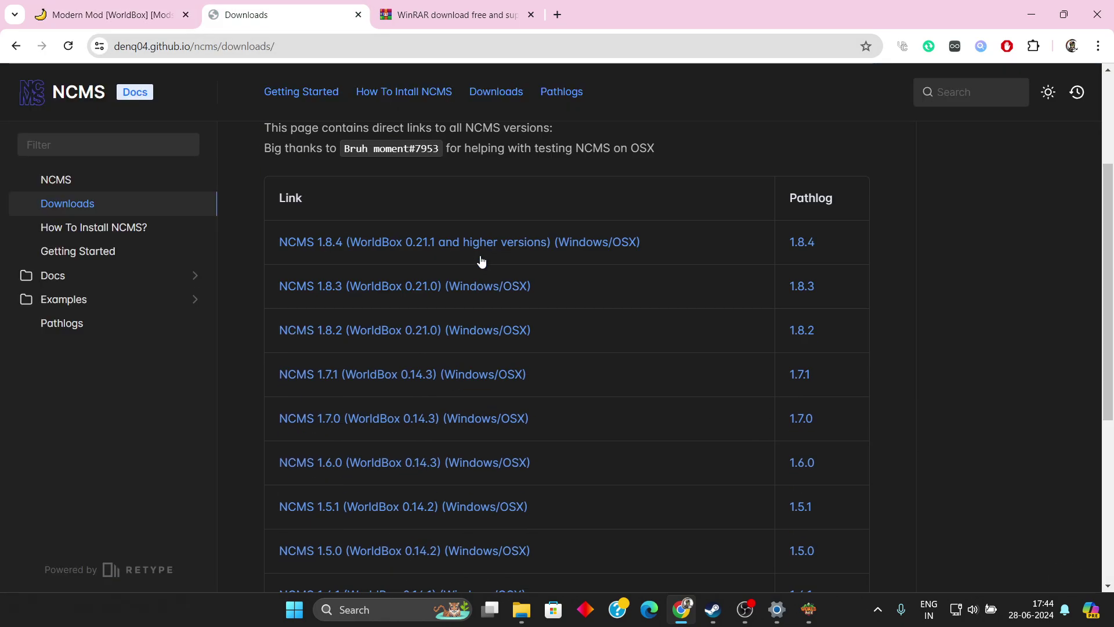
Step: Return to the Modern Mod page, then restore the WorldBox game window
click(154, 4)
scroll(340, 269, up, 10)
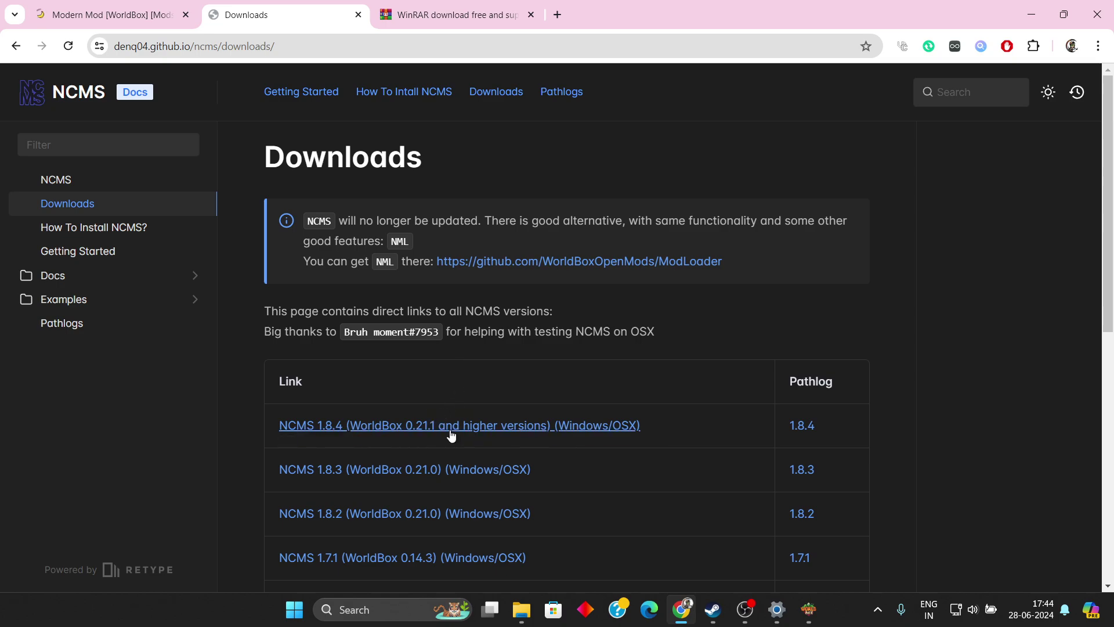
click(808, 609)
Step: Toggle Experimental Mode off and back on in WorldBox Settings, then minimize the game
click(406, 455)
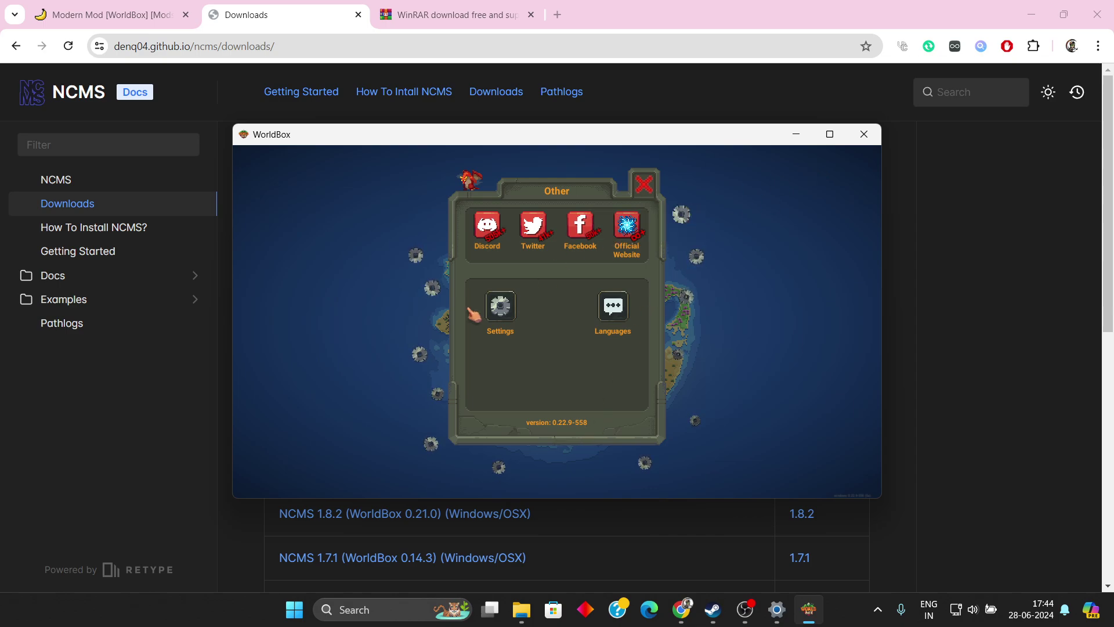
click(498, 308)
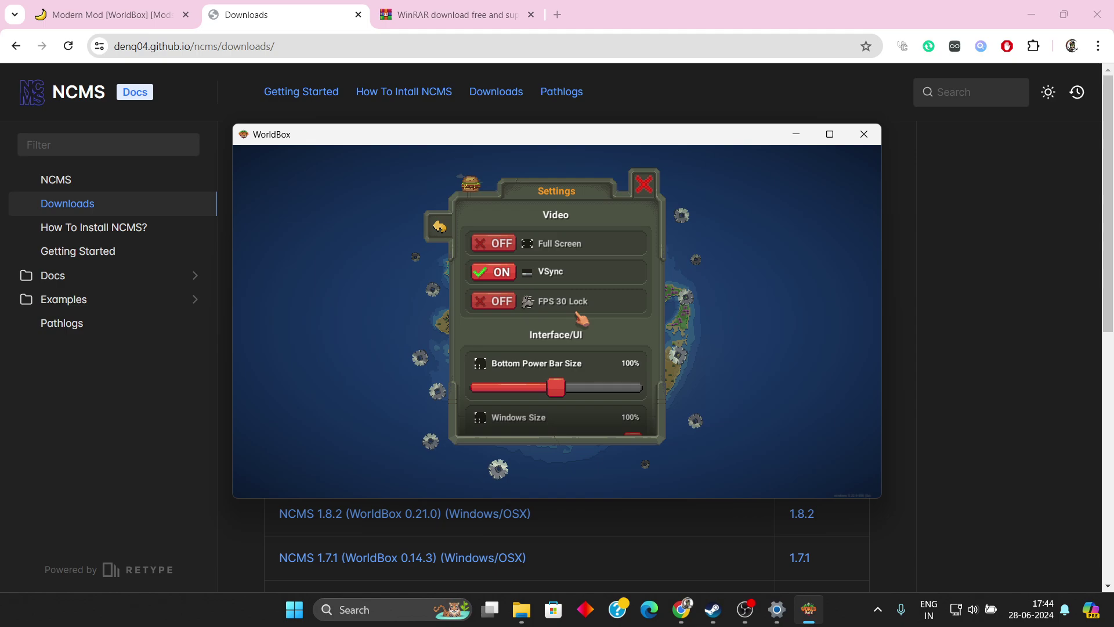
scroll(580, 318, down, 15)
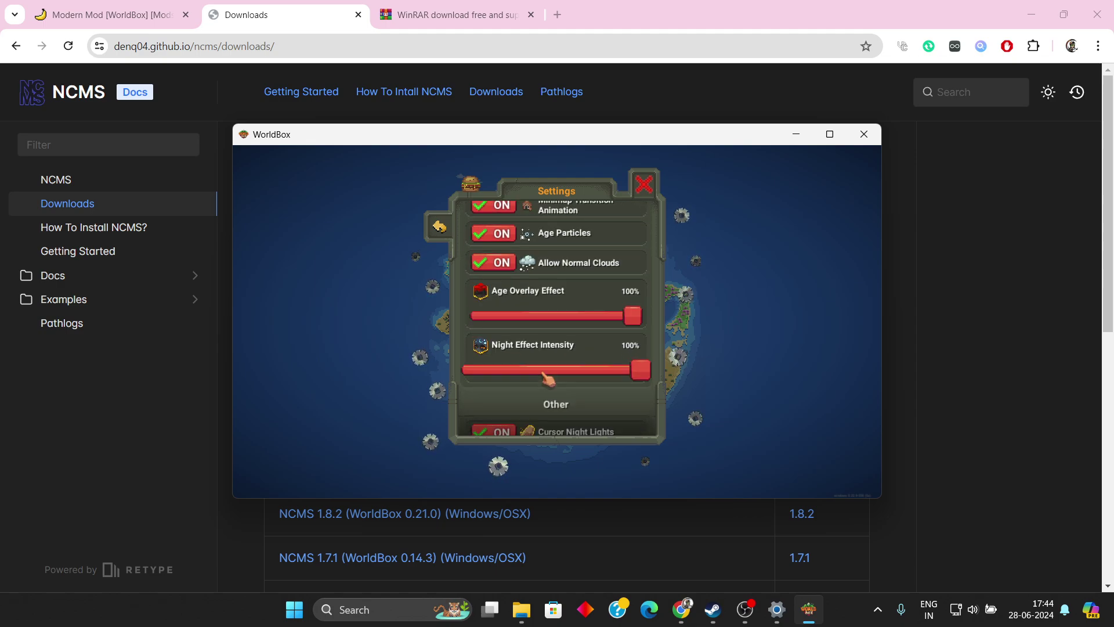
scroll(548, 379, down, 2)
click(493, 409)
click(493, 409)
click(643, 184)
click(805, 141)
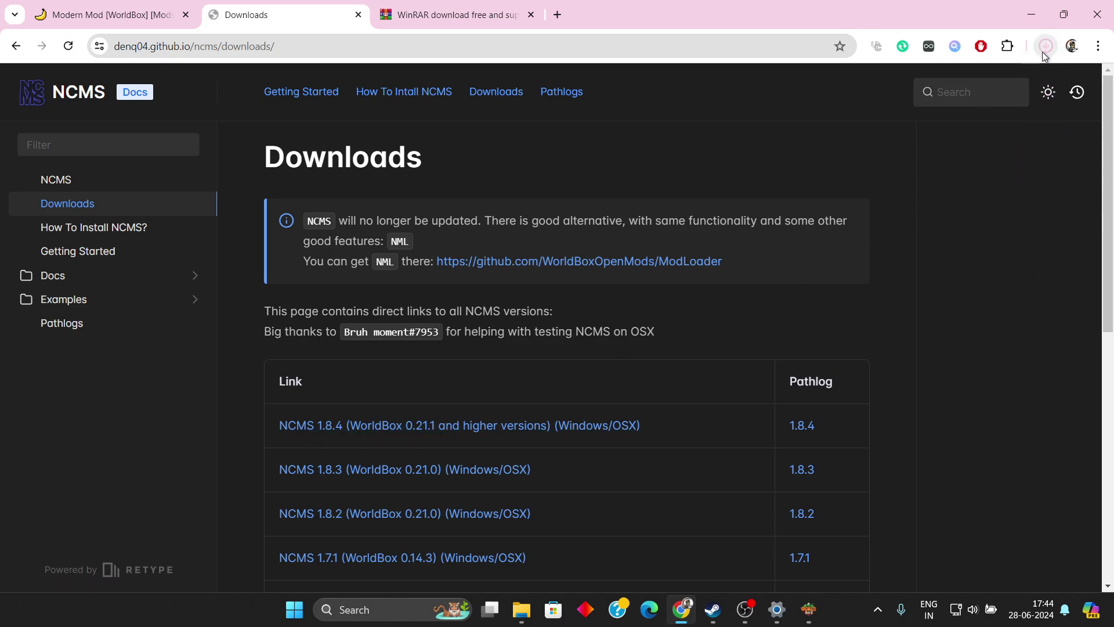
Step: Download modernmod_66146.zip through the Modern Mod page's manual download
click(1044, 47)
click(111, 14)
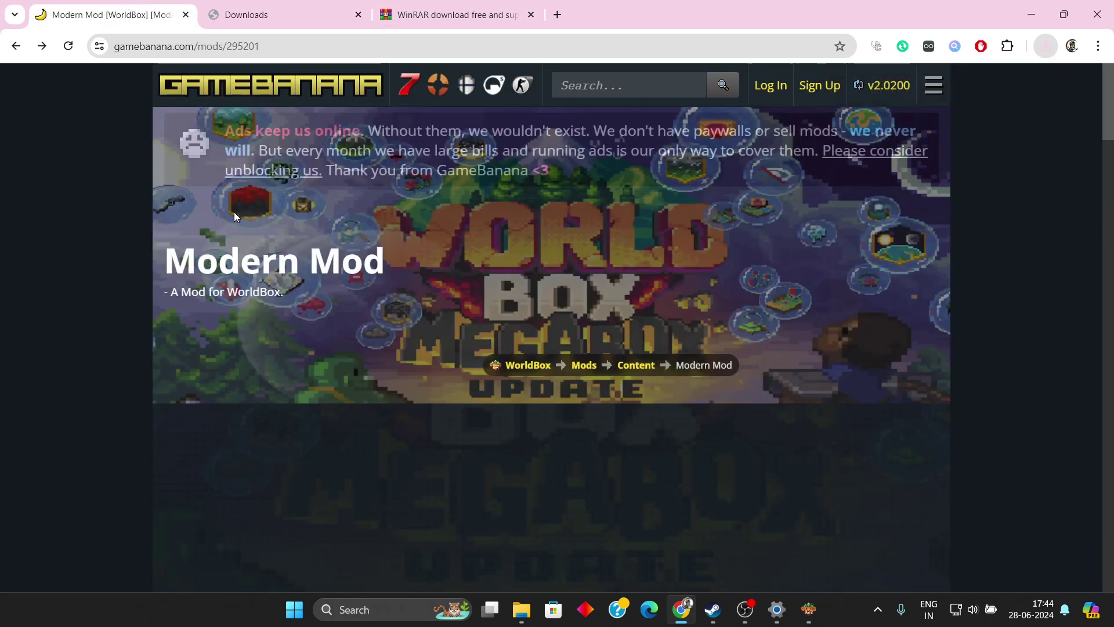
scroll(384, 348, down, 20)
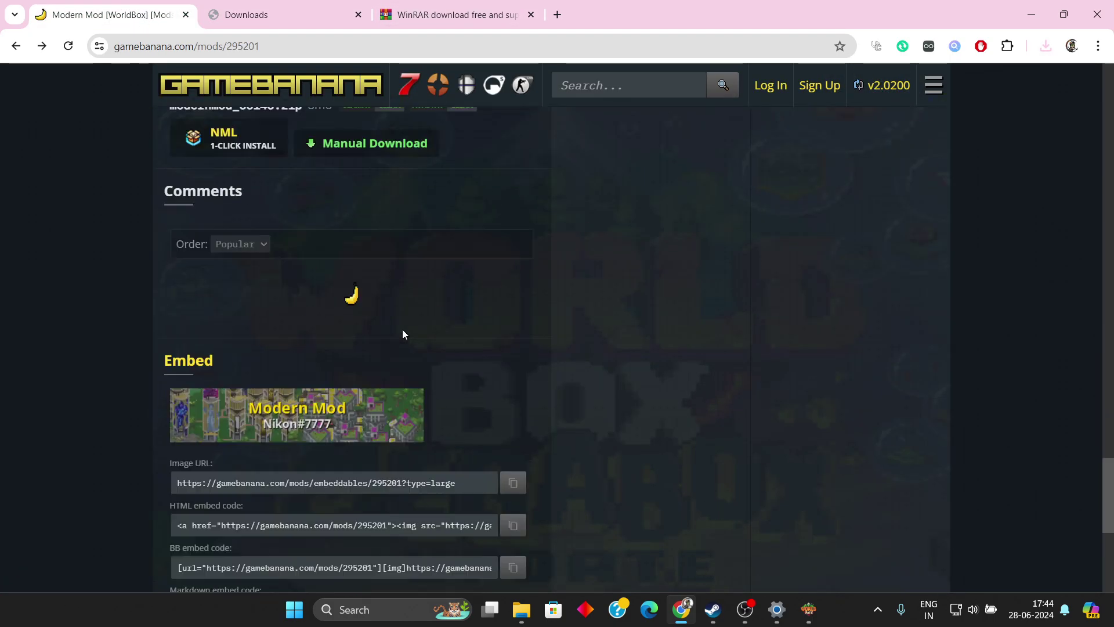
scroll(403, 331, down, 5)
scroll(403, 331, up, 10)
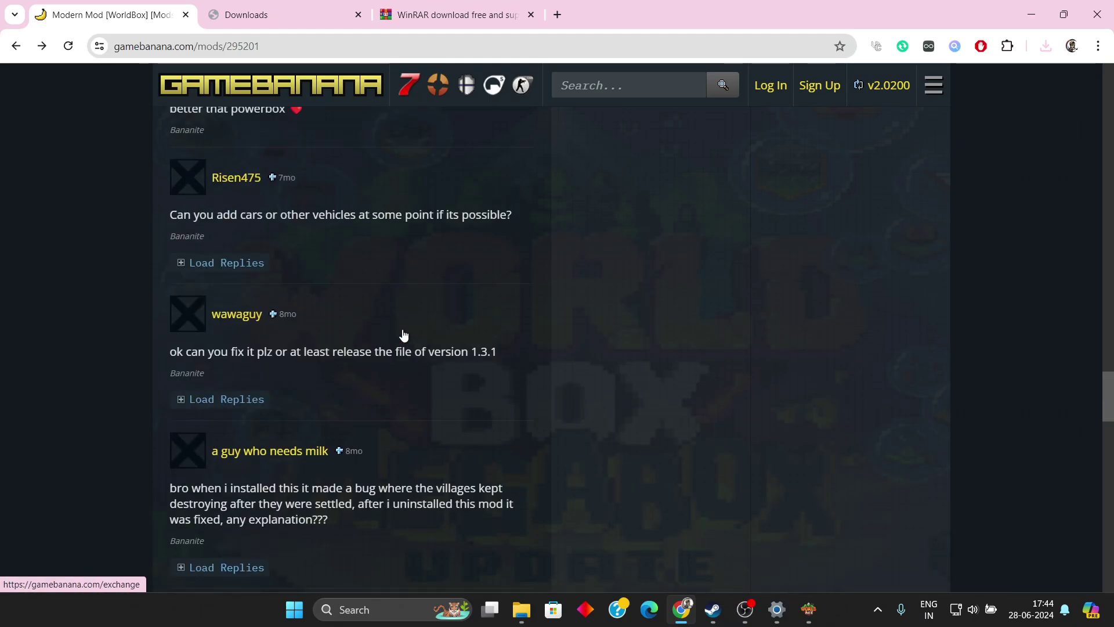
scroll(404, 335, up, 10)
scroll(404, 335, down, 6)
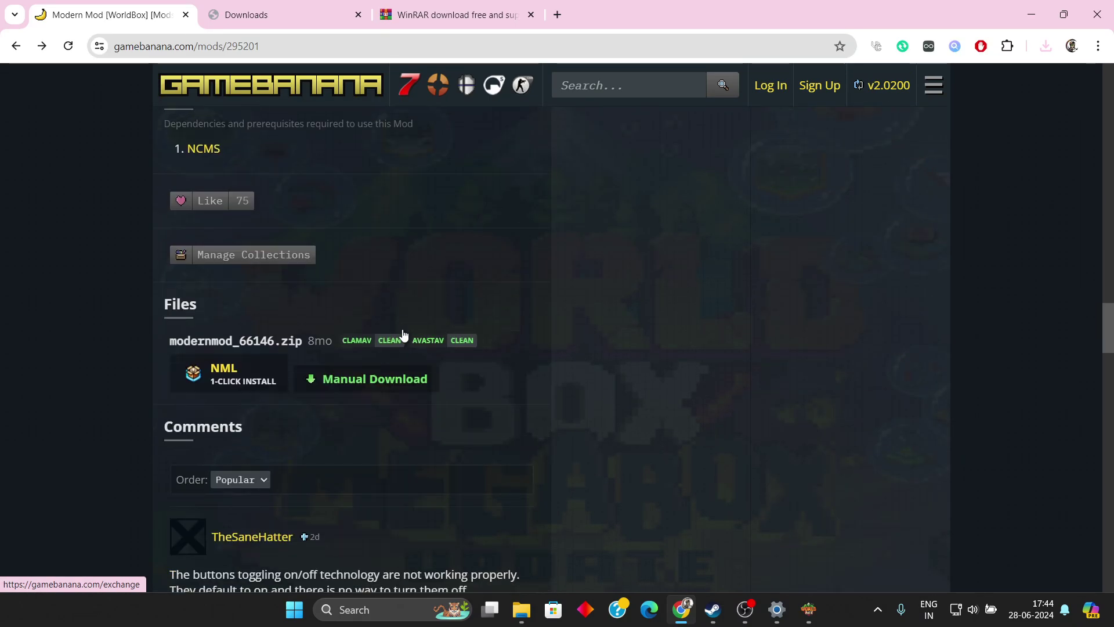
click(425, 387)
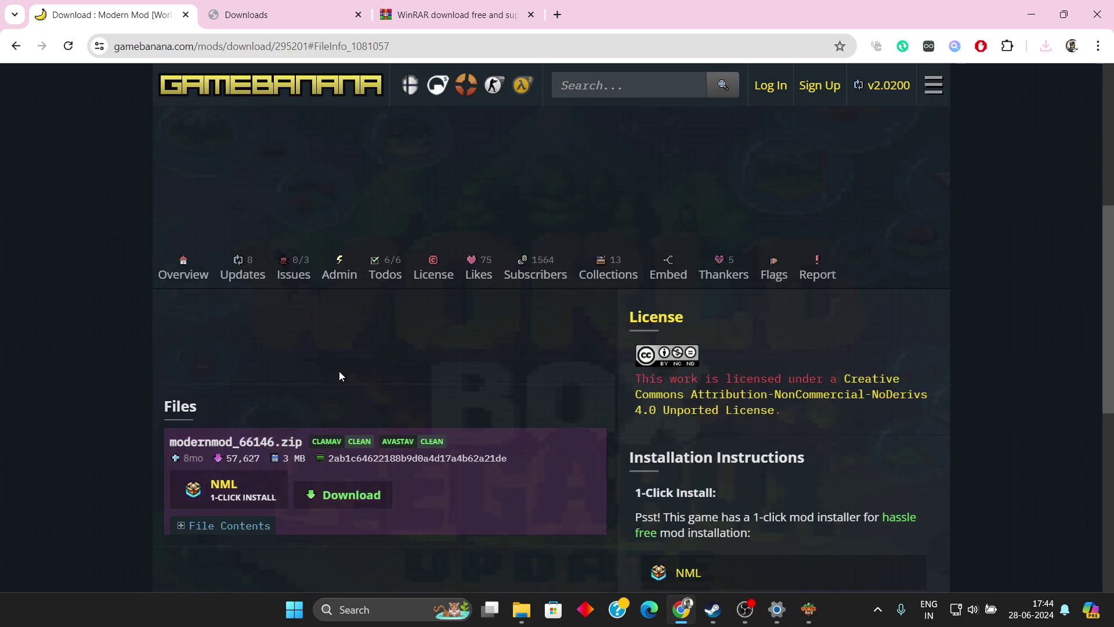
scroll(446, 380, down, 5)
scroll(445, 374, up, 5)
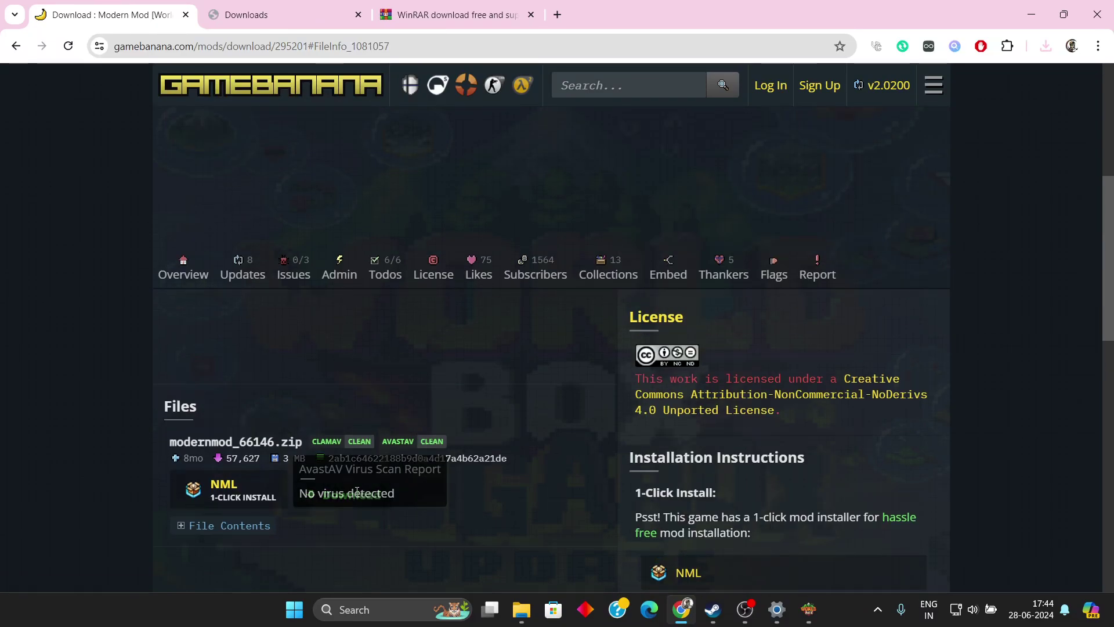
click(347, 495)
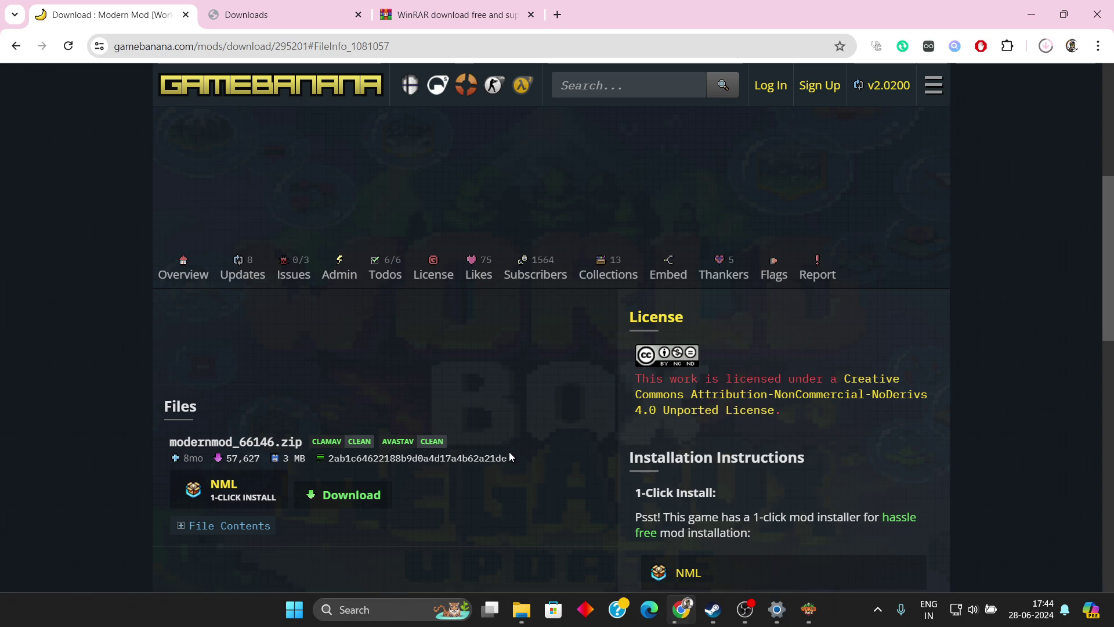
Step: Confirm the download finished, then open the Downloads folder in a new File Explorer tab
click(1045, 46)
click(660, 345)
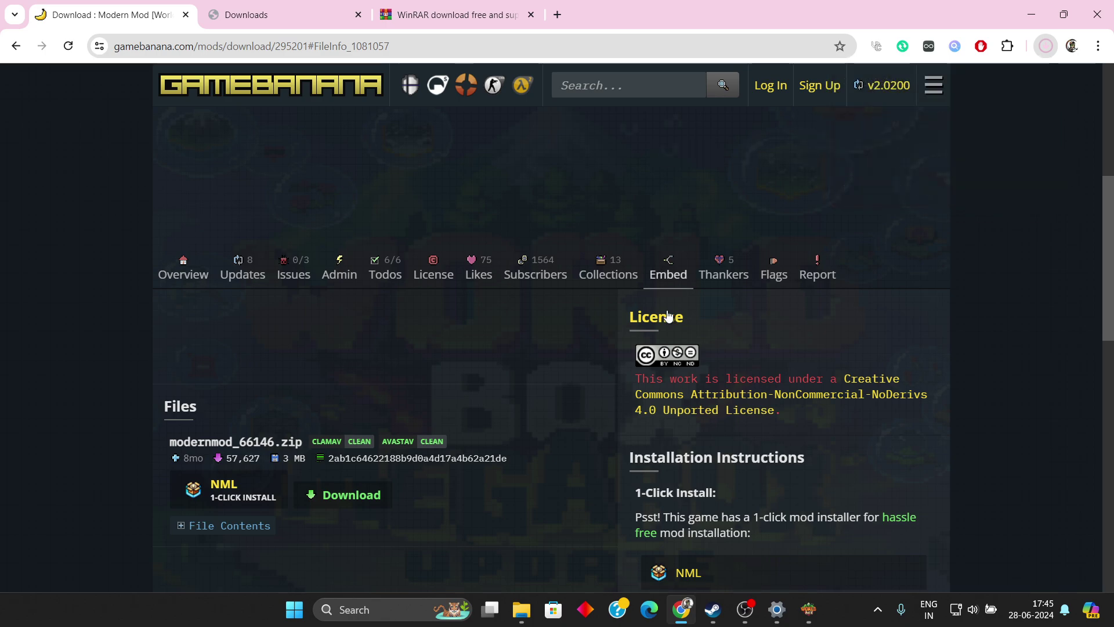
click(527, 620)
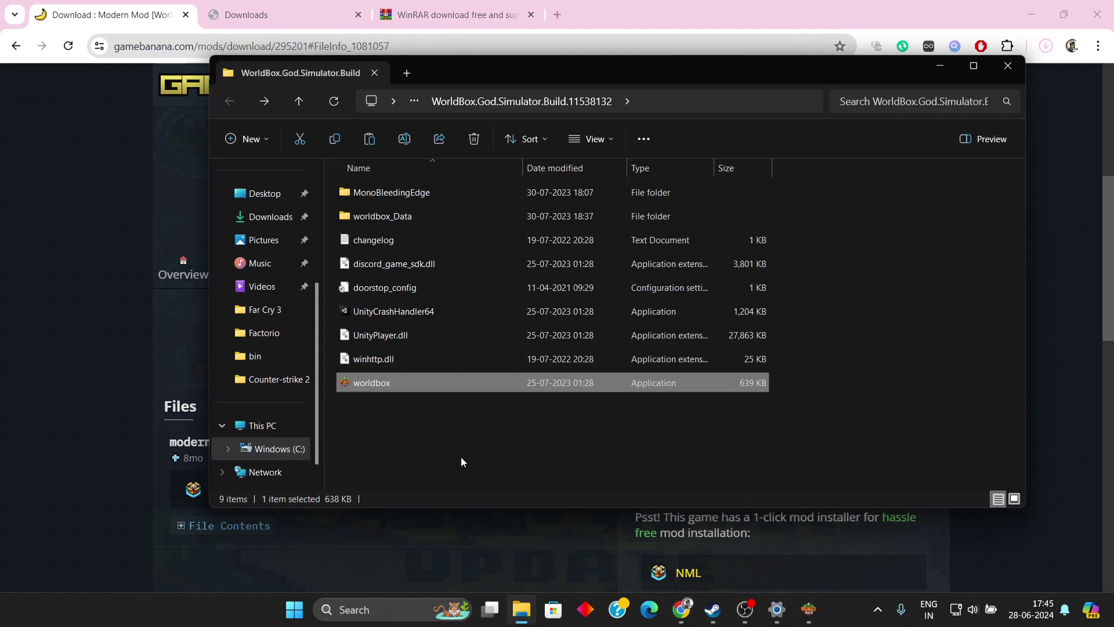
click(409, 73)
click(247, 416)
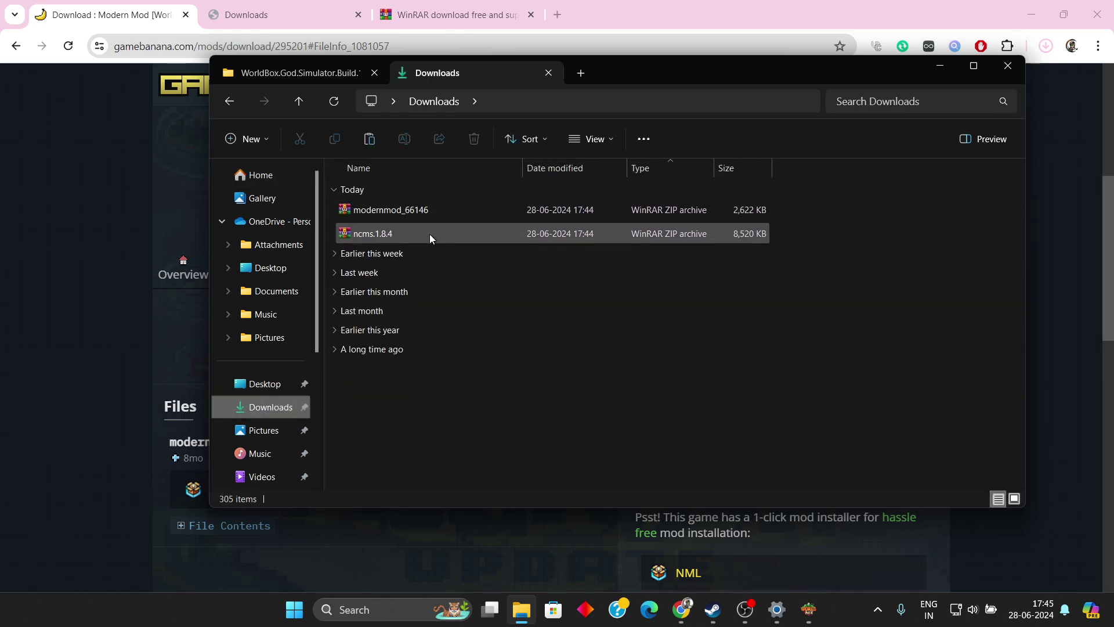
Step: Review the WinRAR download page, then return to the NCMS Downloads page
click(399, 14)
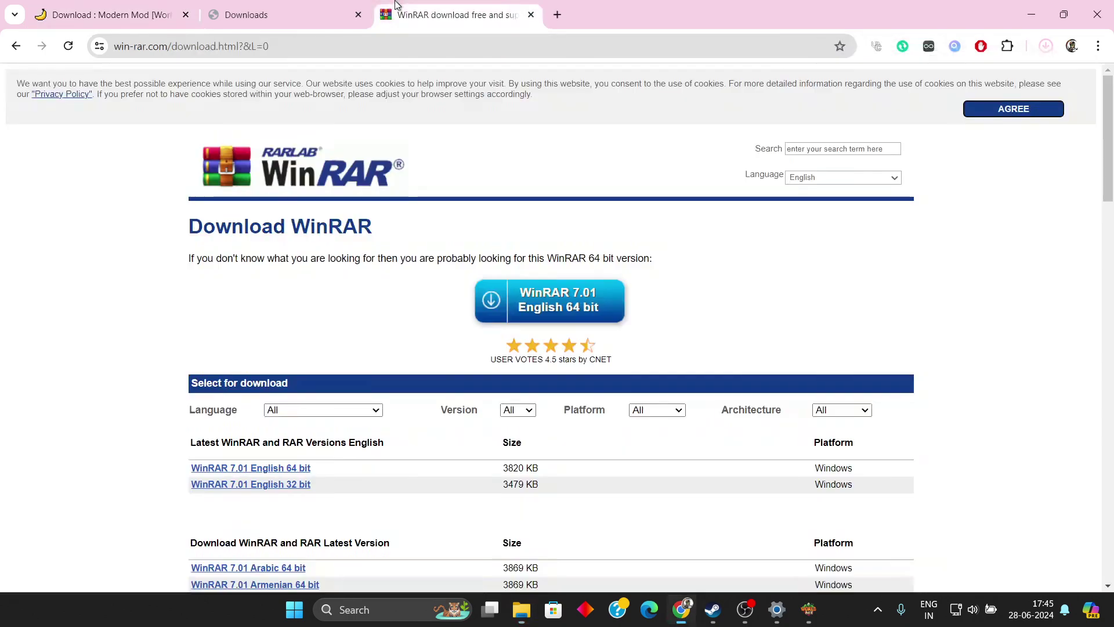
click(333, 42)
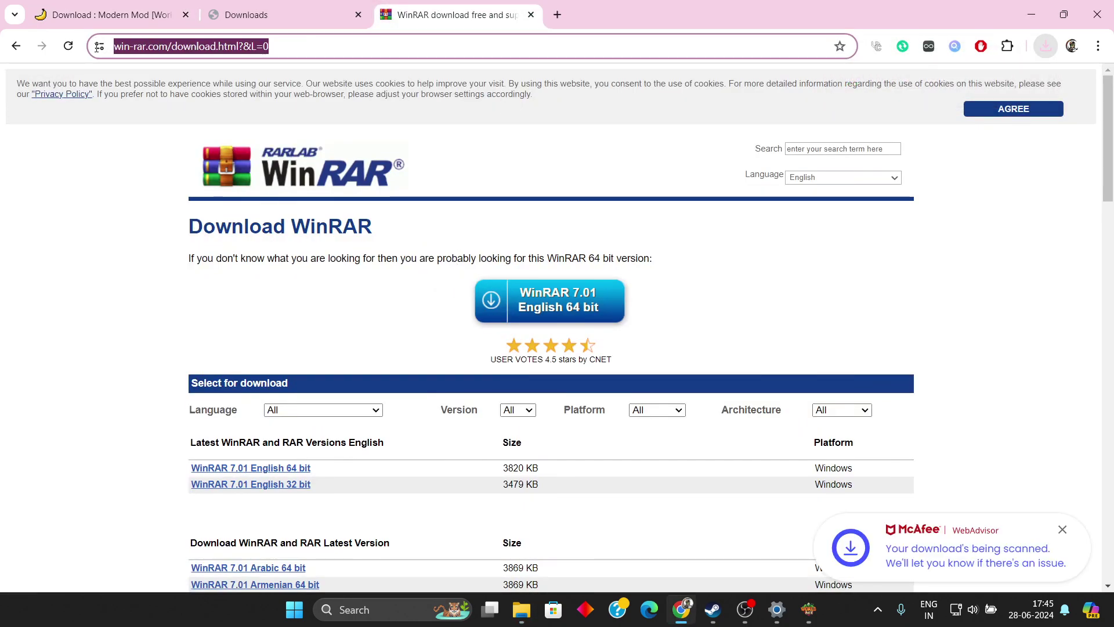
click(106, 209)
scroll(511, 336, down, 5)
scroll(510, 337, up, 5)
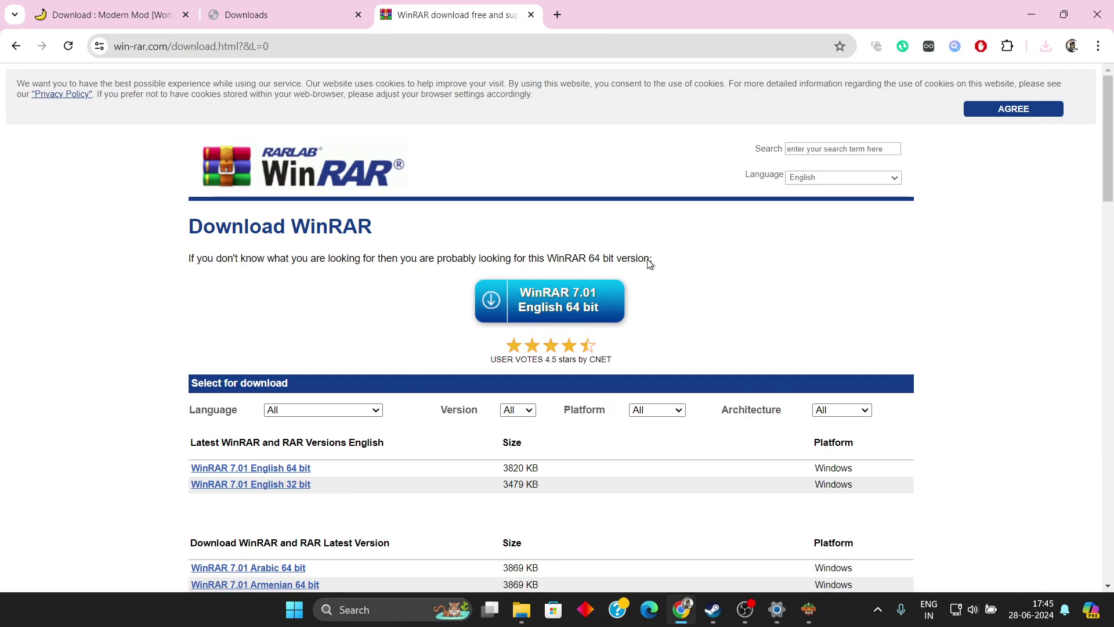
click(313, 15)
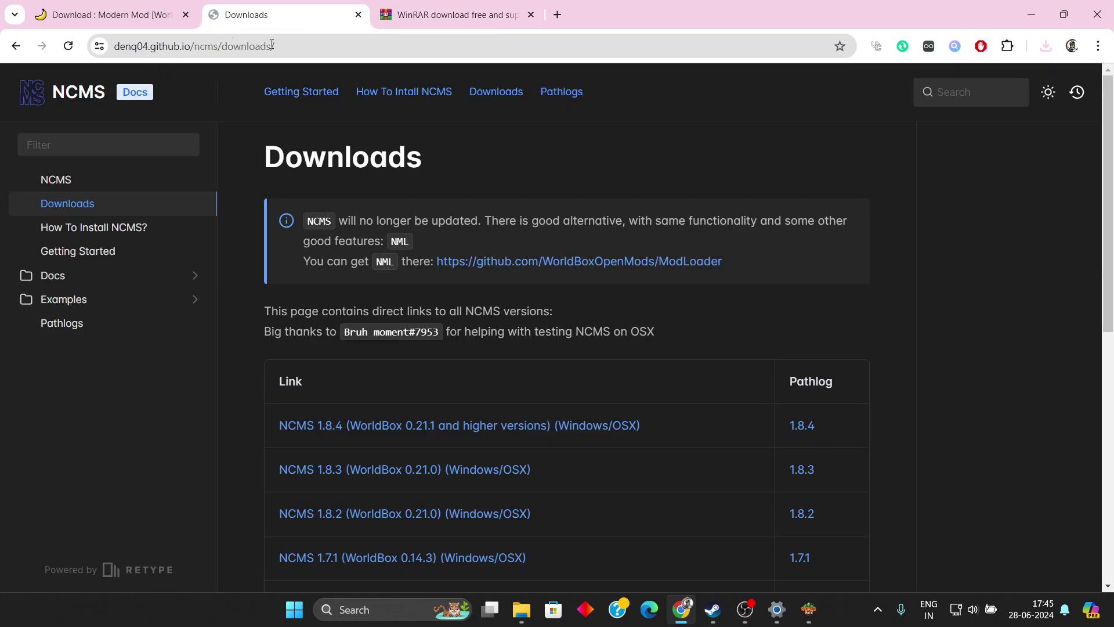
Step: Extract ncms.1.8.4 with WinRAR into its own ncms.1.8.4 folder in Downloads
click(1043, 16)
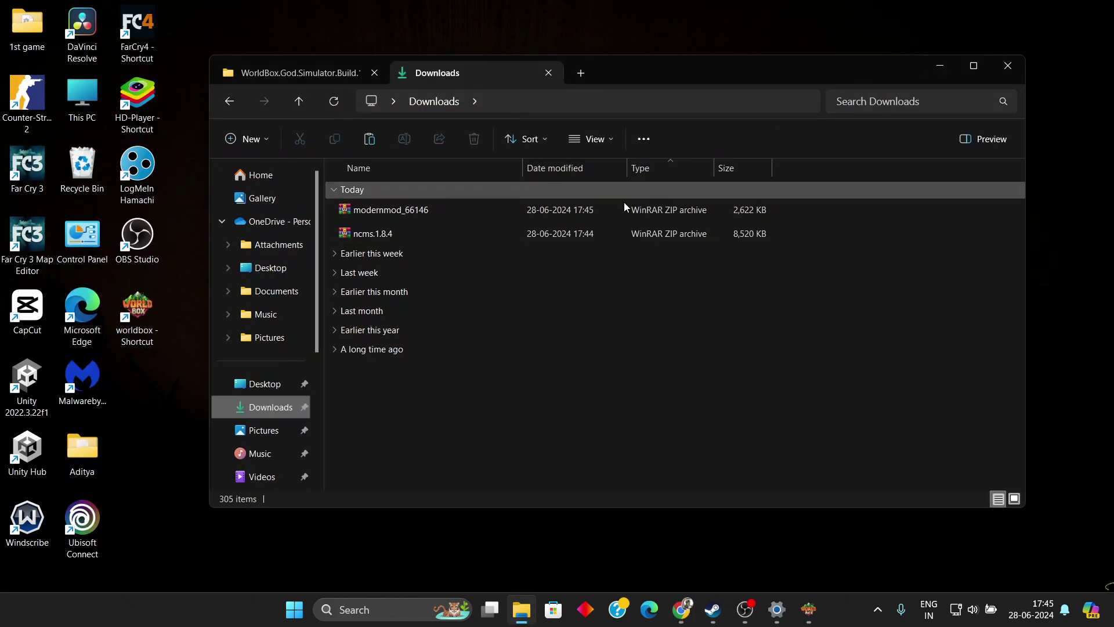
click(394, 209)
click(375, 235)
right_click(405, 237)
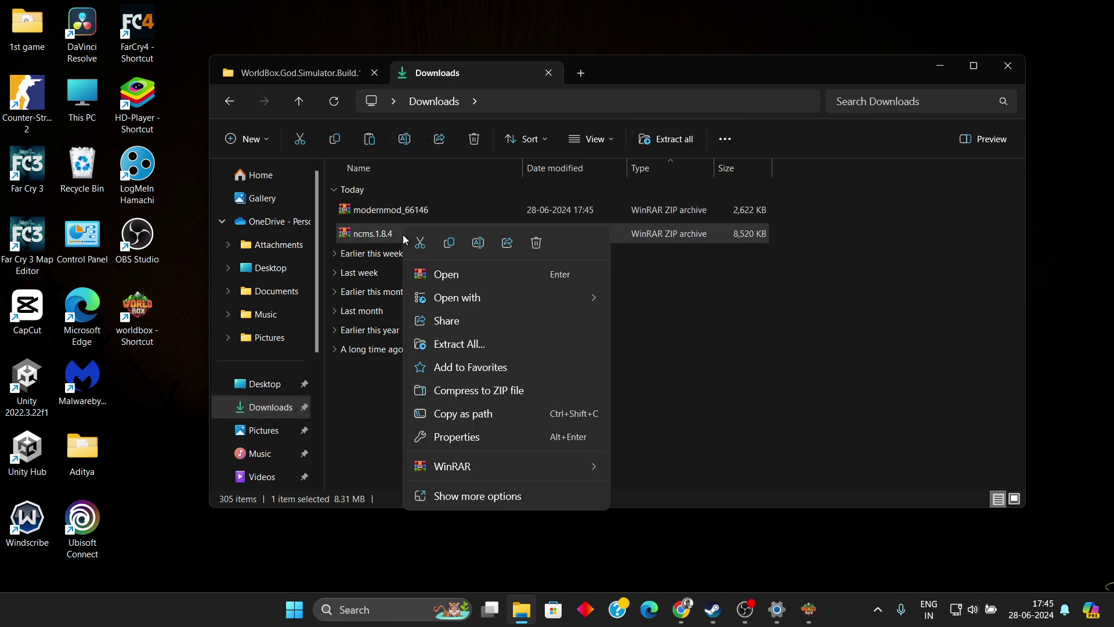
mouse_move(488, 467)
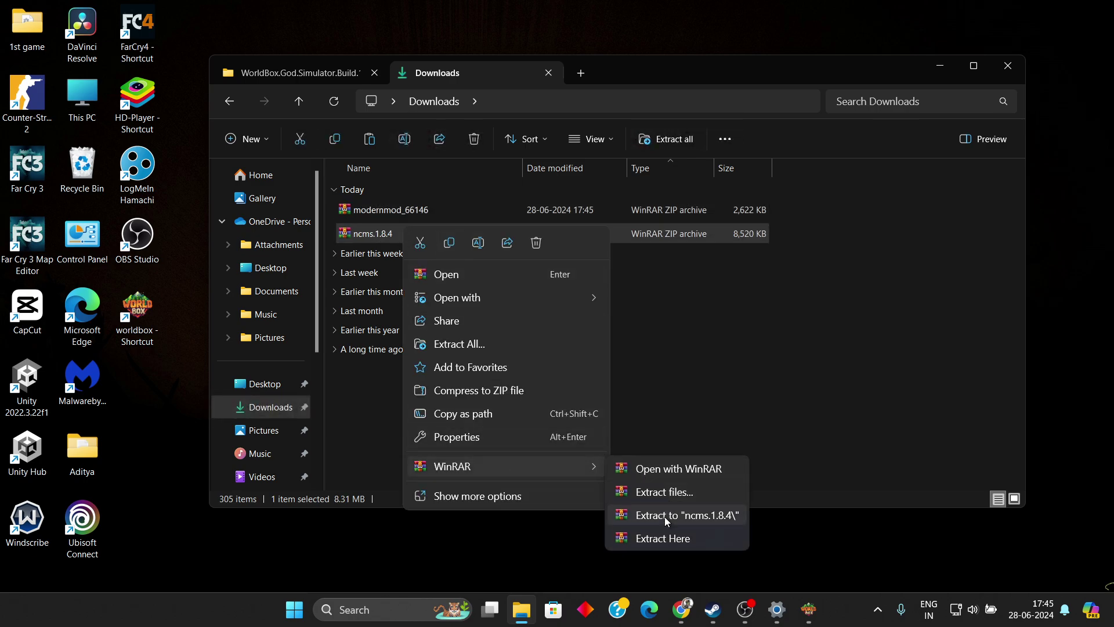
click(682, 516)
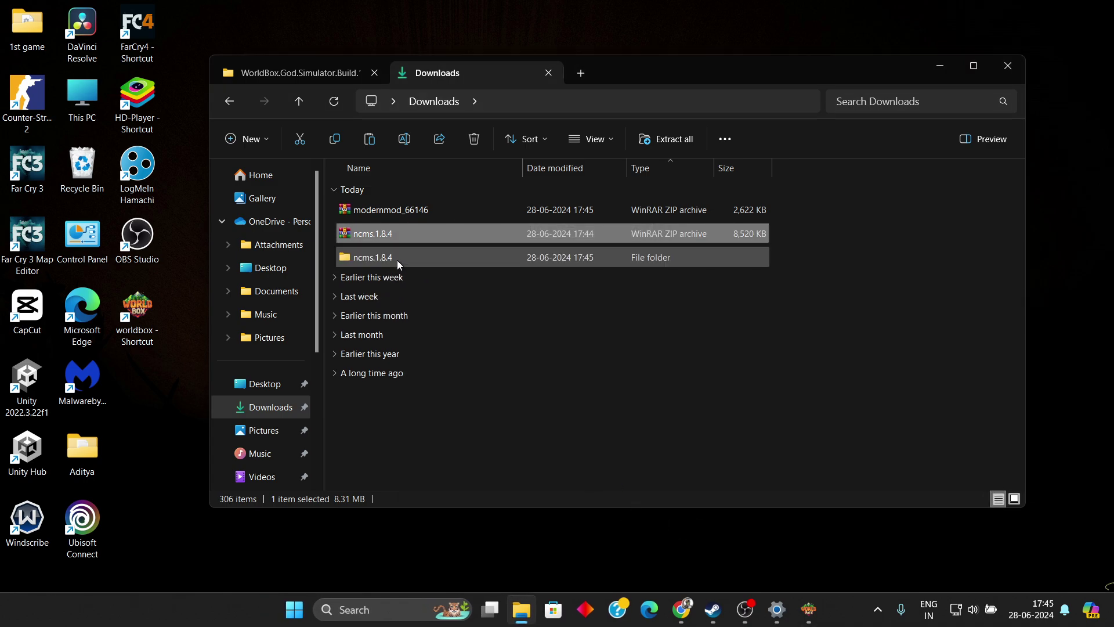
Step: Check the new folder holds NCMS_memload.dll, return to Downloads and minimize Explorer
double_click(399, 257)
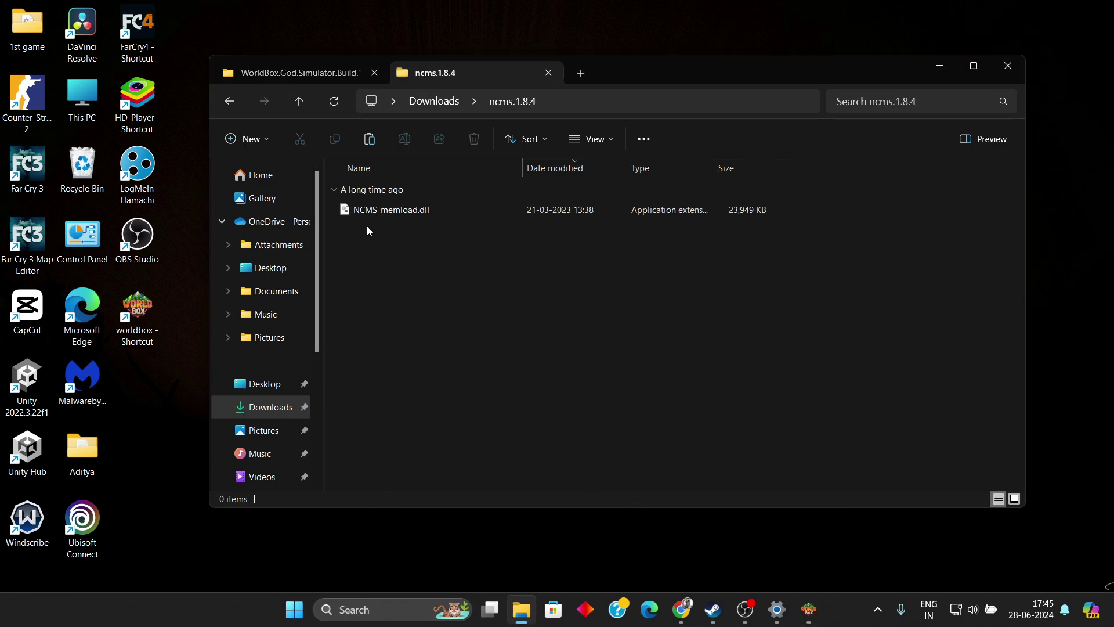
click(229, 101)
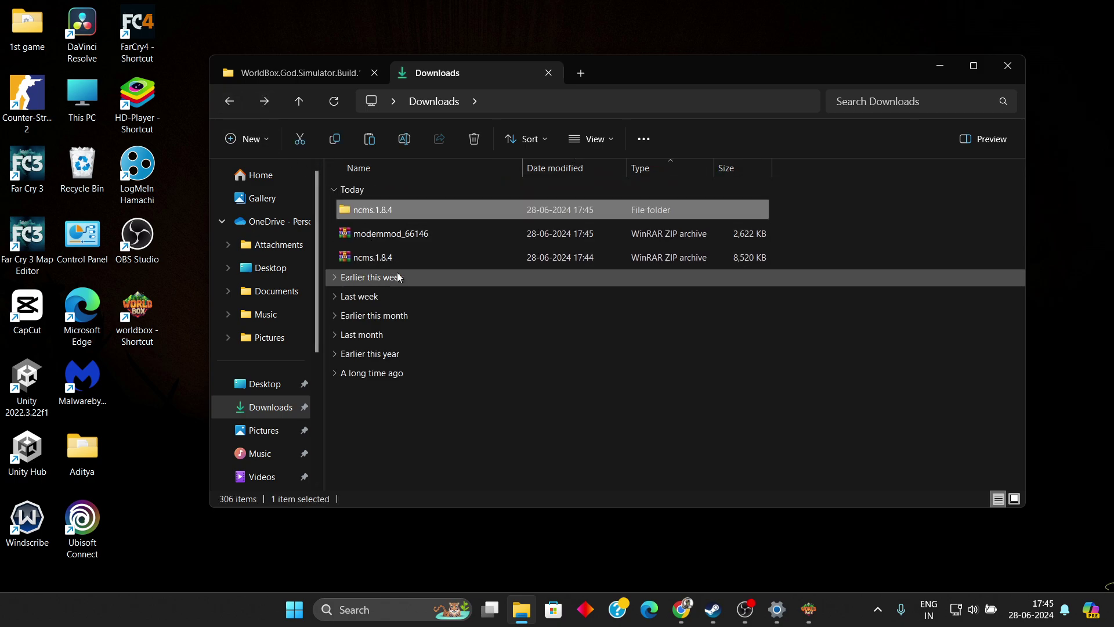
click(940, 73)
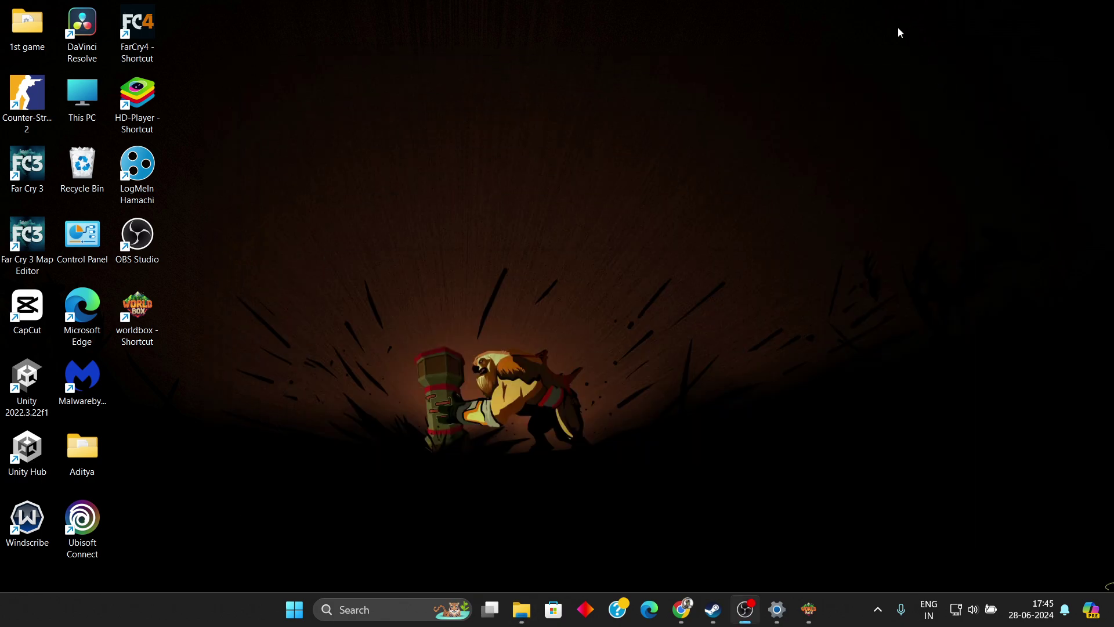
Step: Open the worldbox shortcut's file location, the WorldBox.God.Simulator.Build.11538132 folder
right_click(141, 315)
click(469, 294)
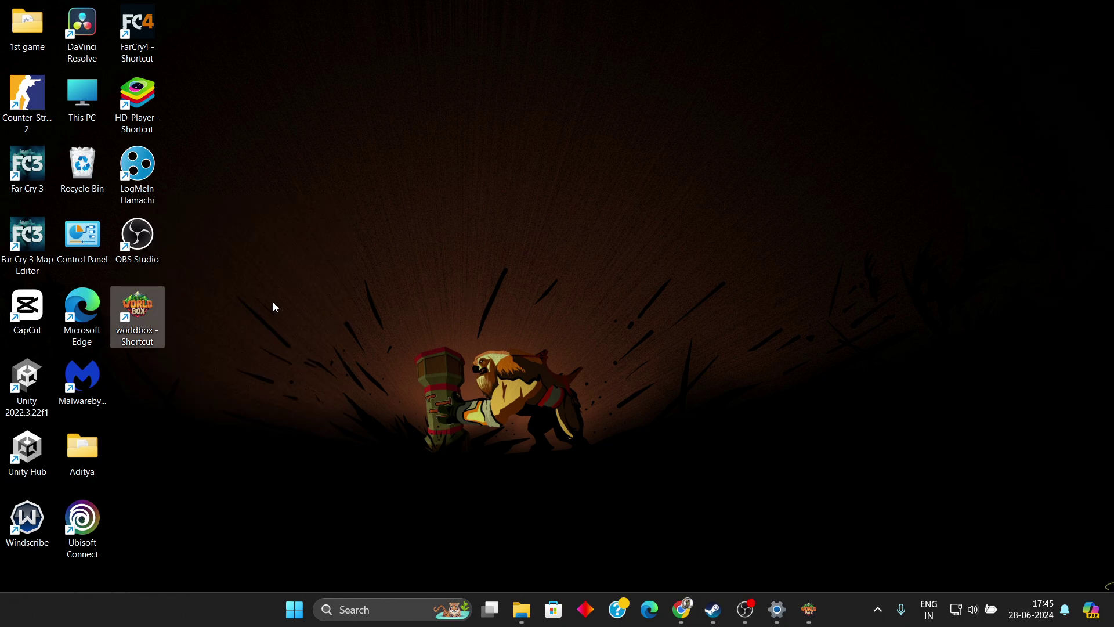
right_click(134, 312)
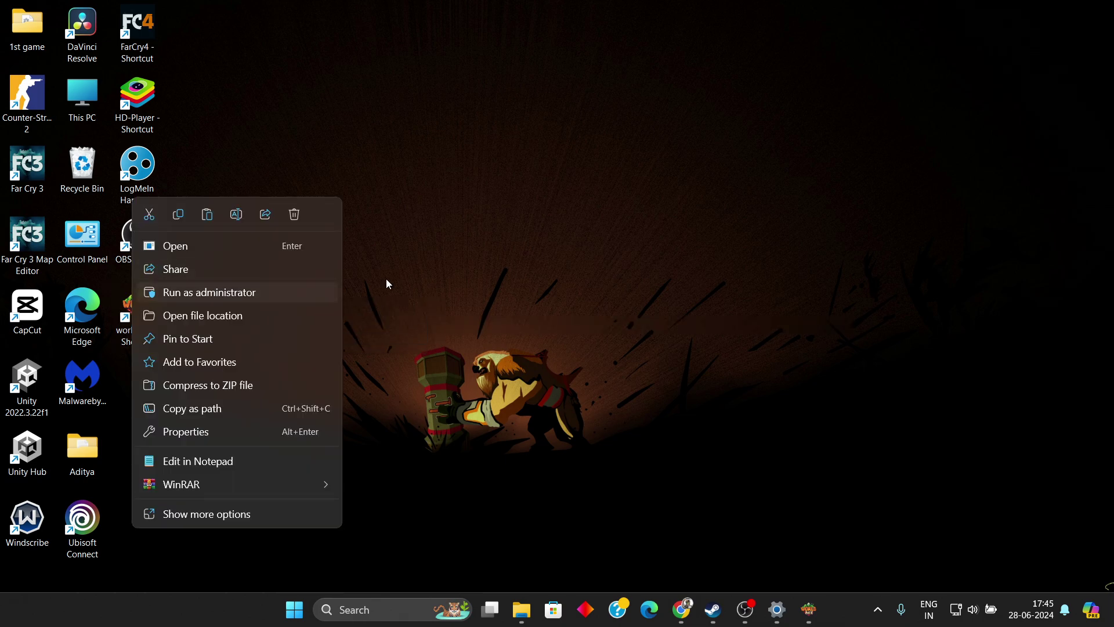
click(390, 283)
right_click(132, 313)
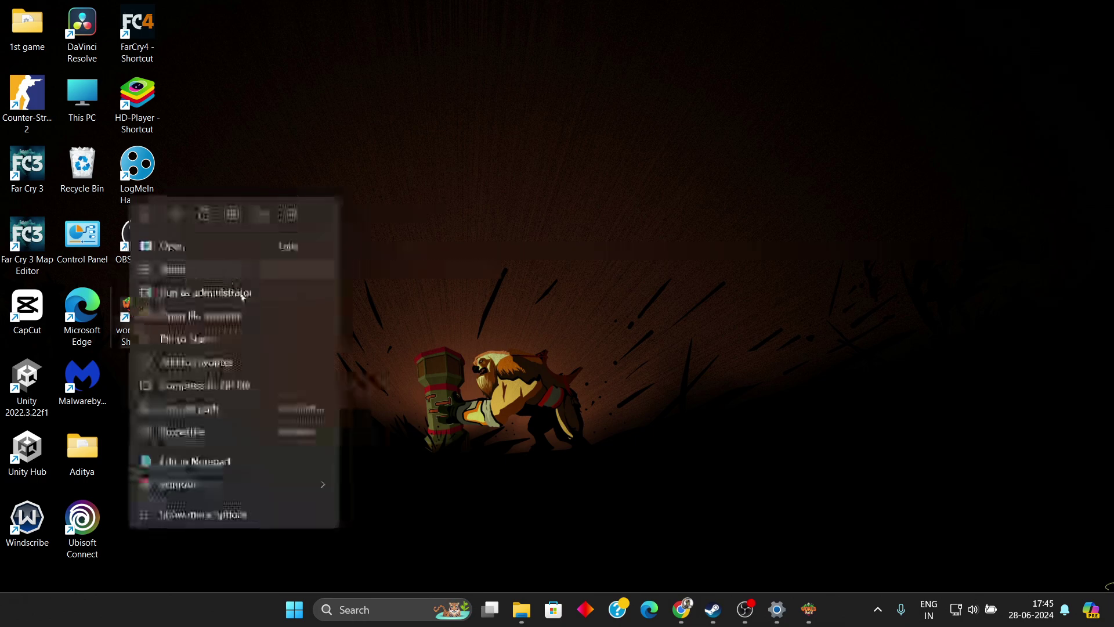
click(167, 317)
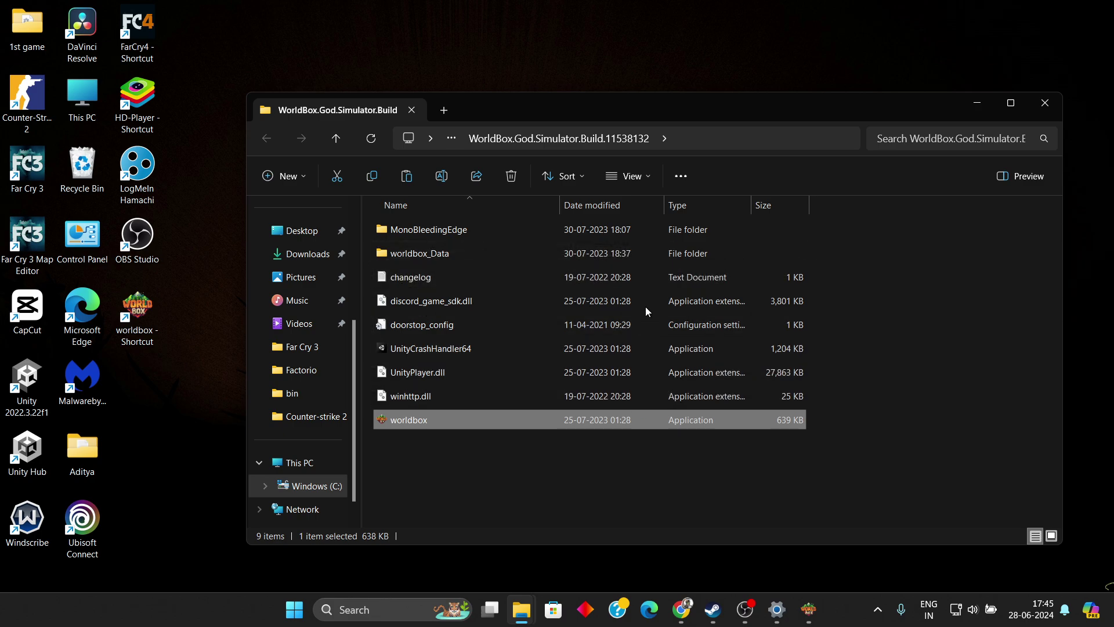
click(713, 609)
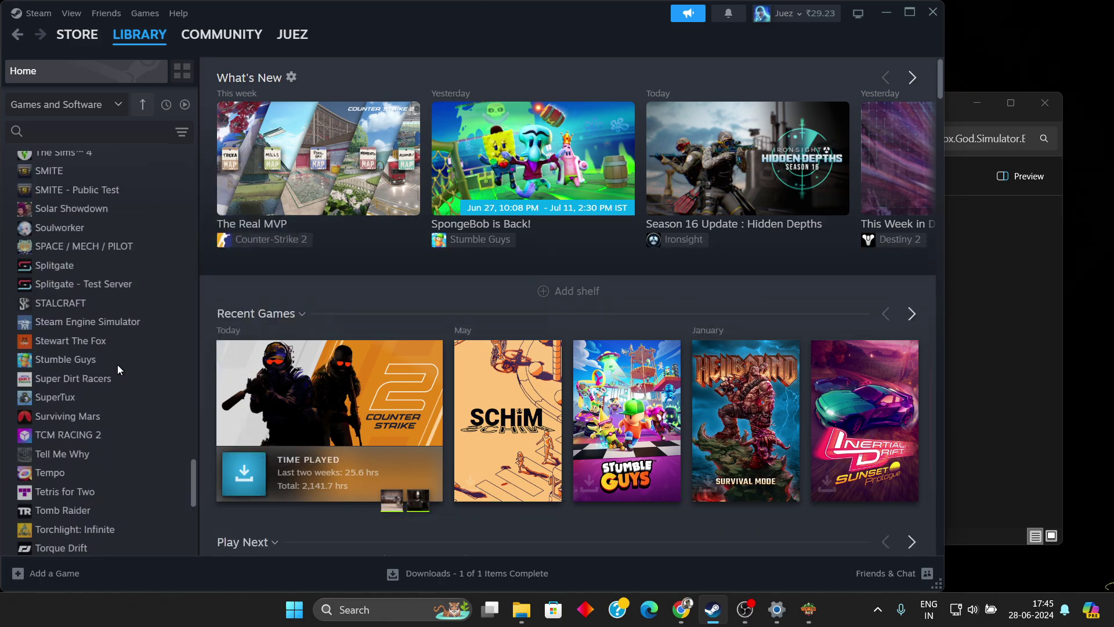
scroll(117, 371, down, 10)
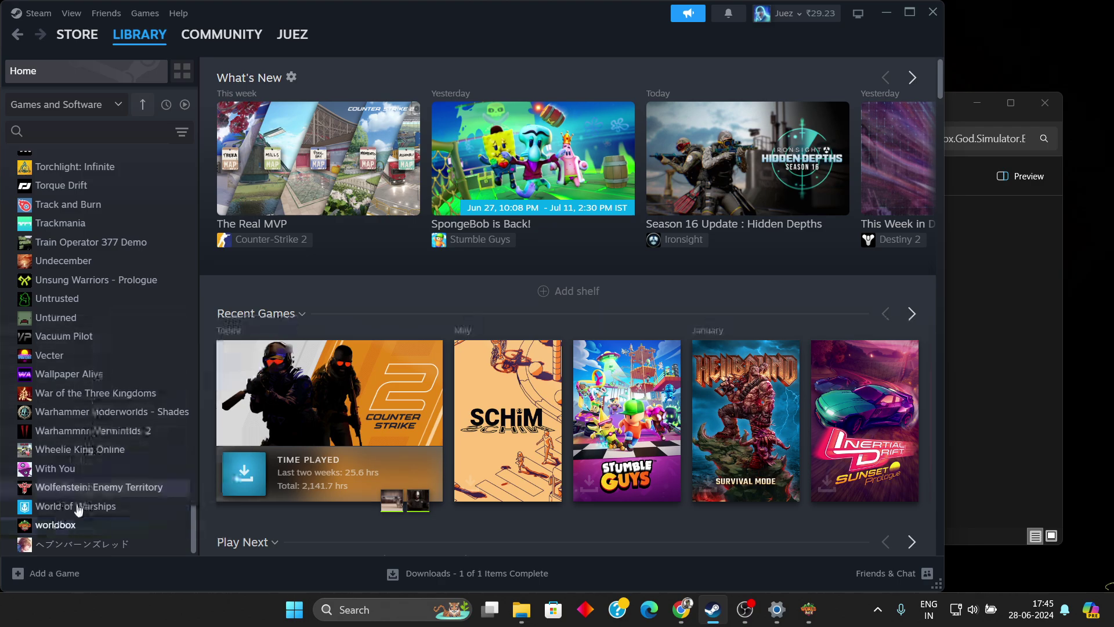
right_click(58, 525)
mouse_move(113, 501)
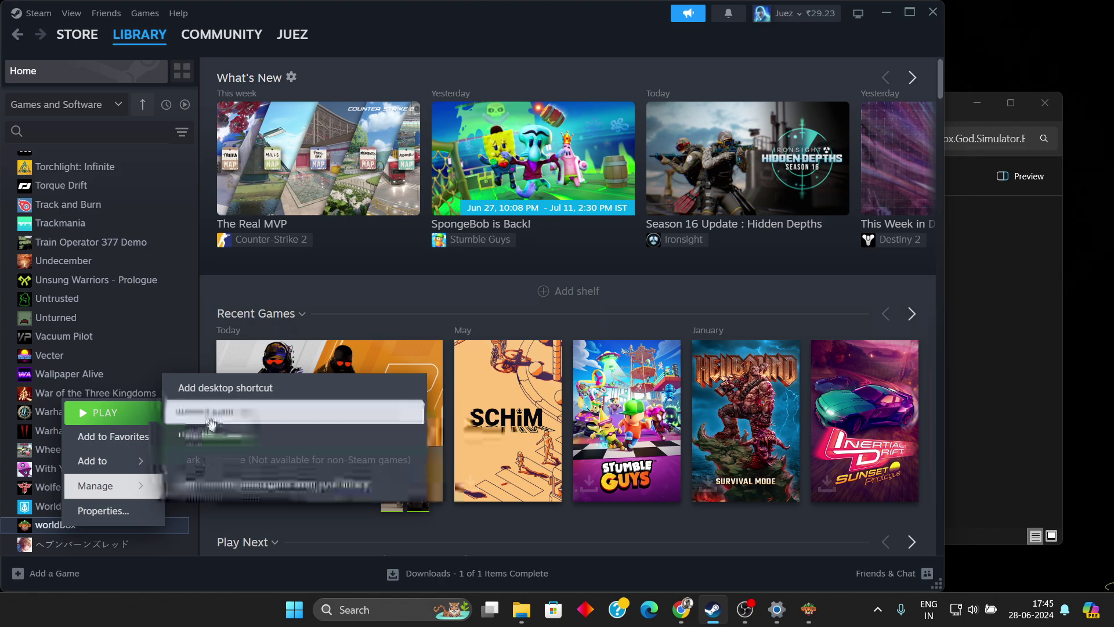
click(877, 13)
Step: Open worldbox_Data > StreamingAssets > mods and place it side by side with Downloads
click(883, 12)
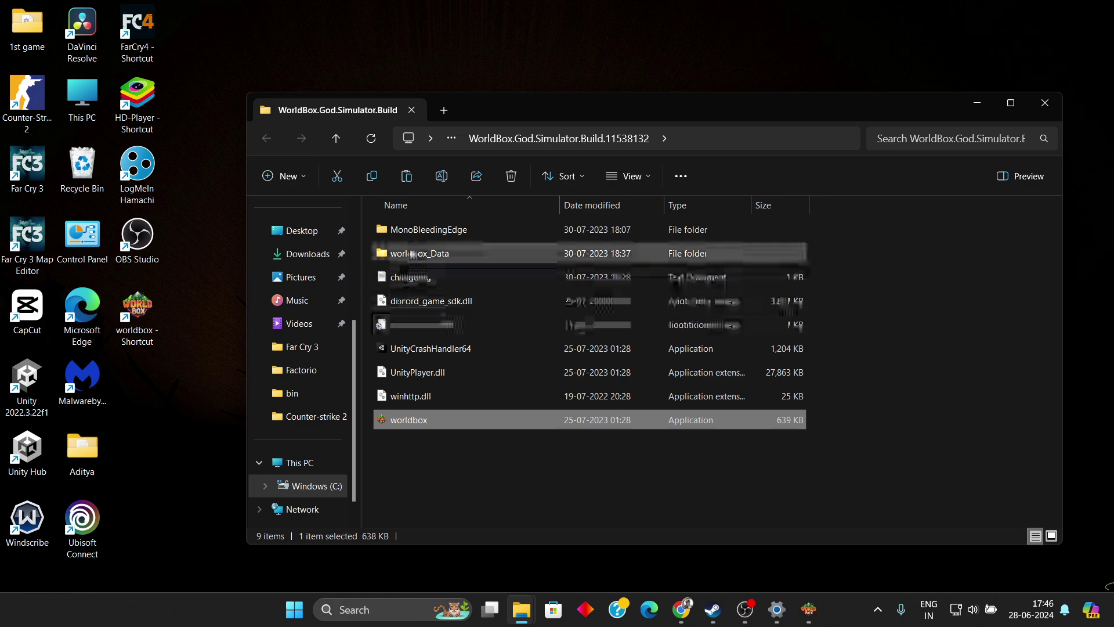
double_click(402, 254)
double_click(420, 327)
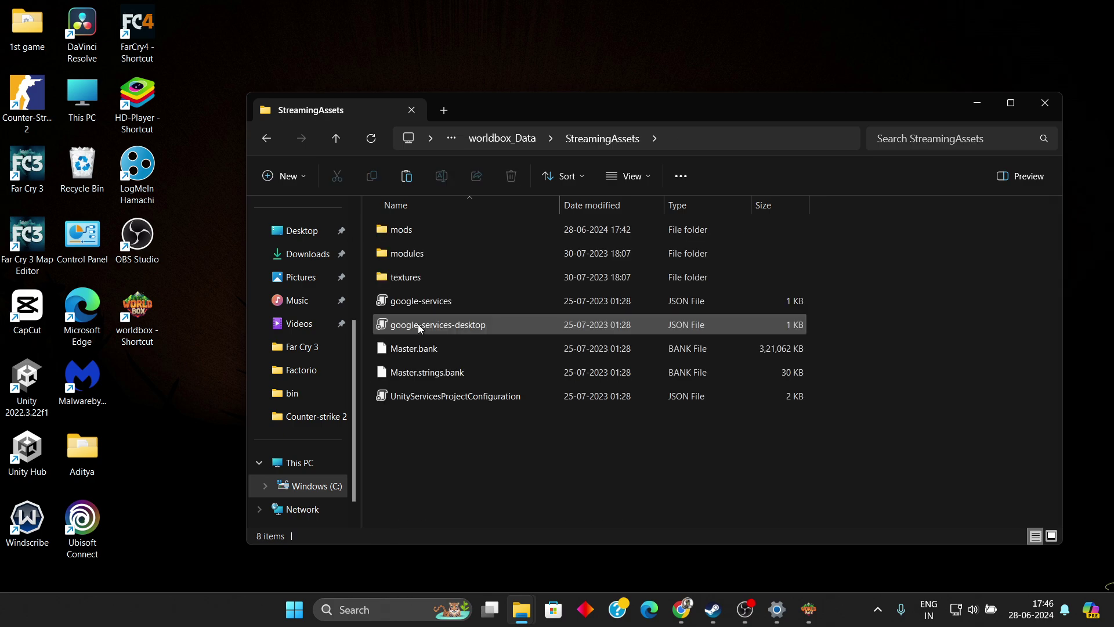
double_click(408, 231)
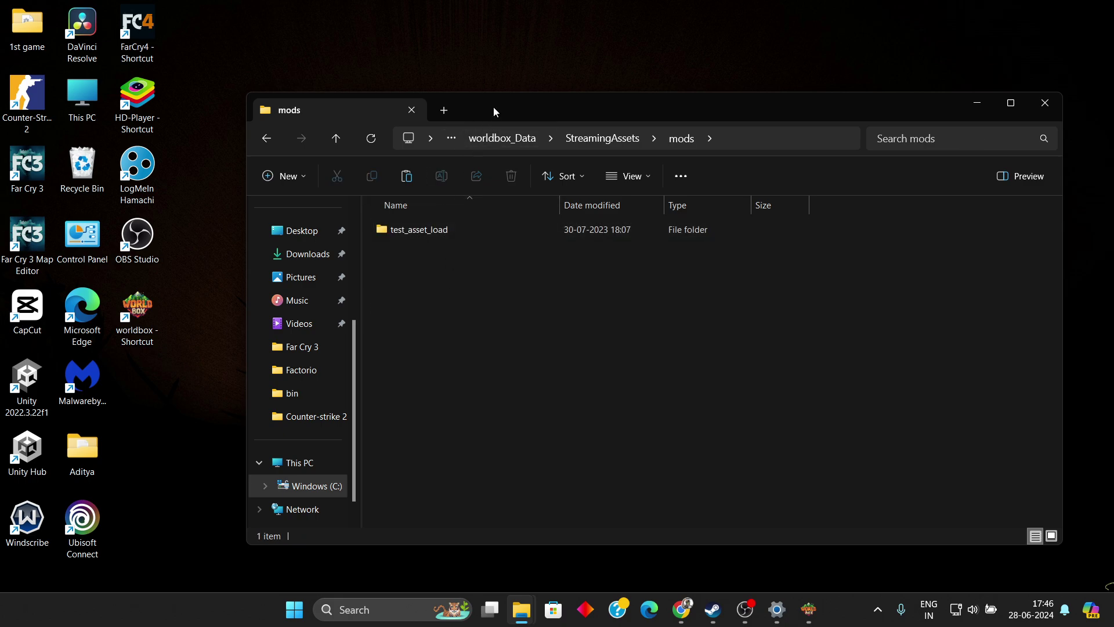
drag(455, 106, 333, 76)
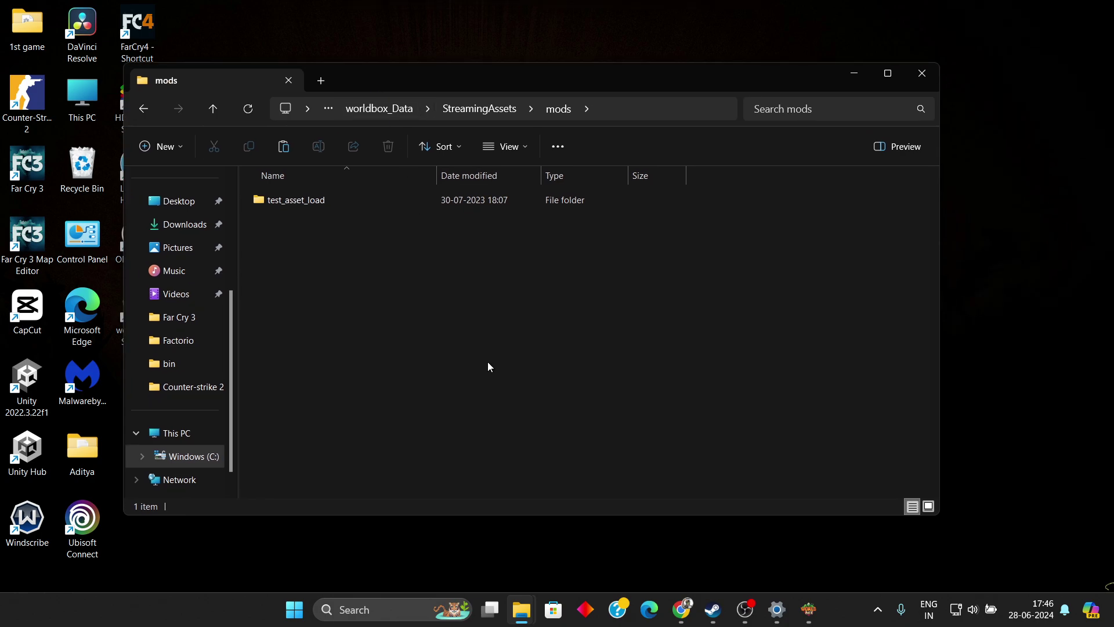
mouse_move(518, 610)
click(466, 521)
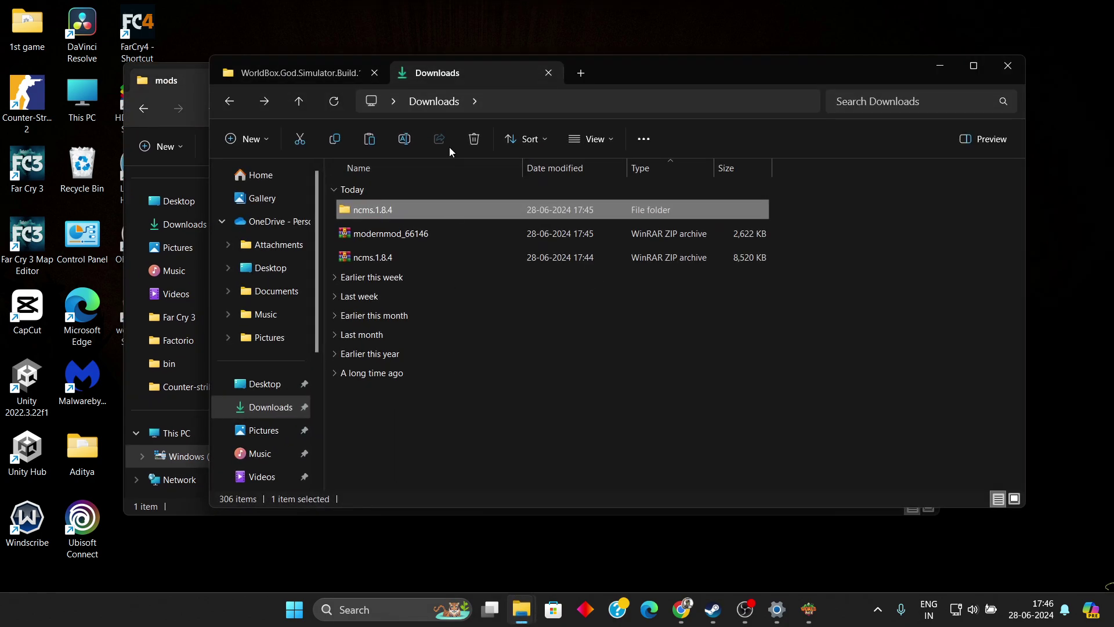
drag(647, 69, 1113, 81)
click(196, 138)
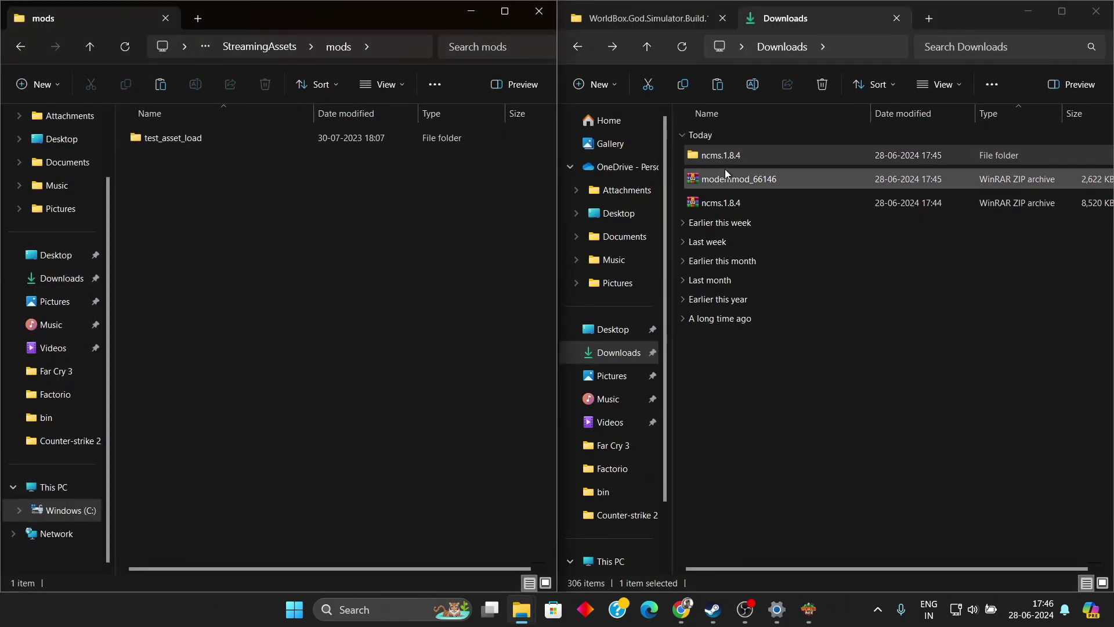
Step: Move NCMS_memload.dll from ncms.1.8.4 into mods, then go back to the install folder
double_click(751, 158)
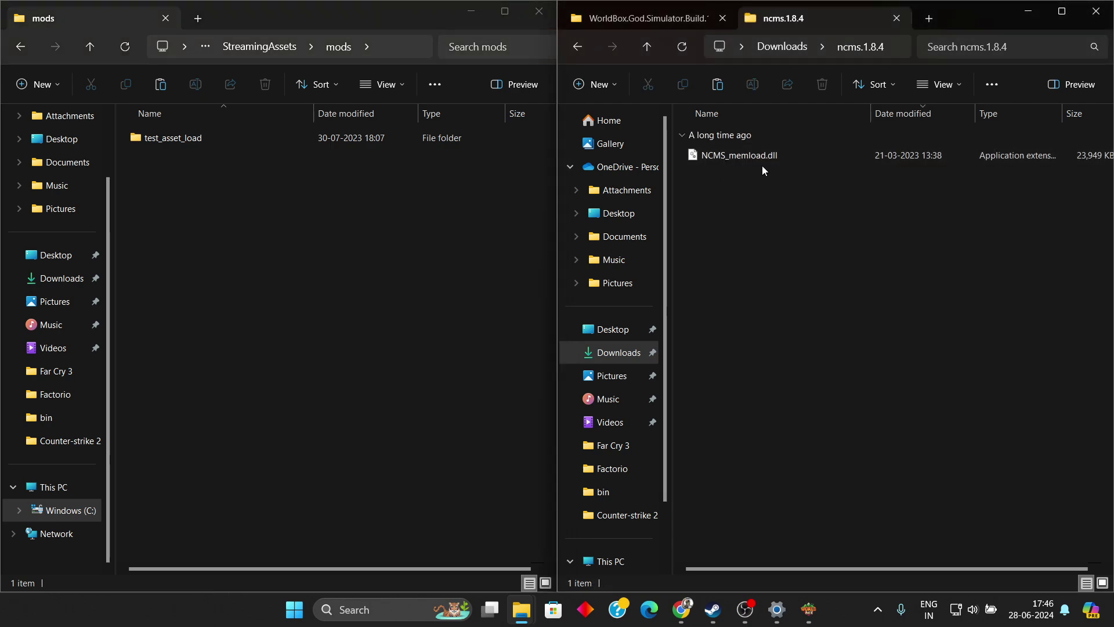
drag(760, 158, 176, 197)
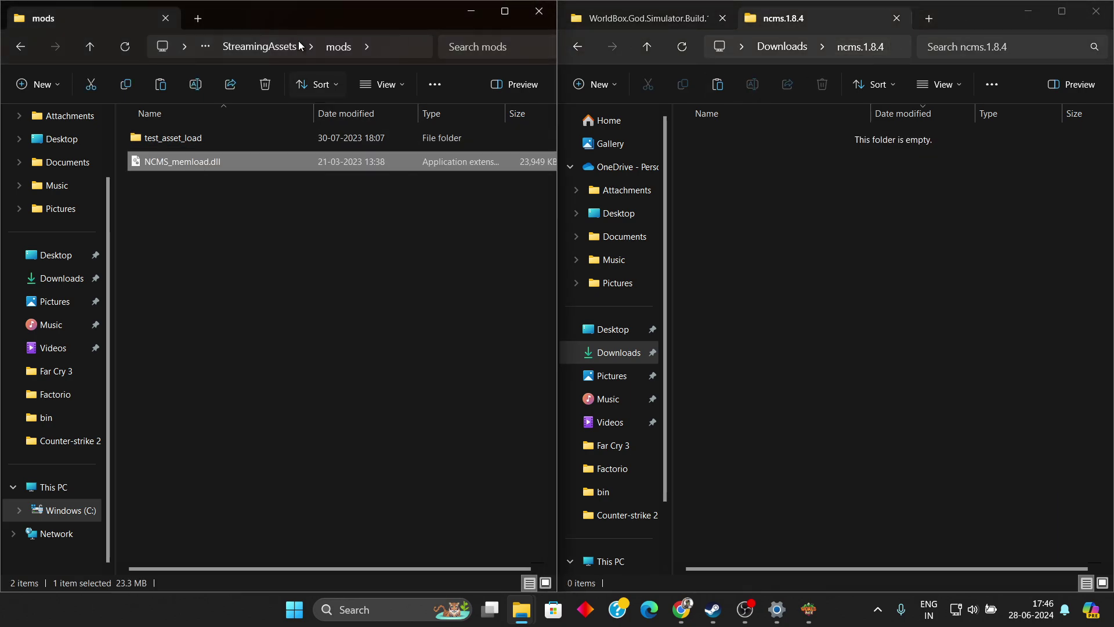
drag(295, 36, 680, 87)
click(181, 117)
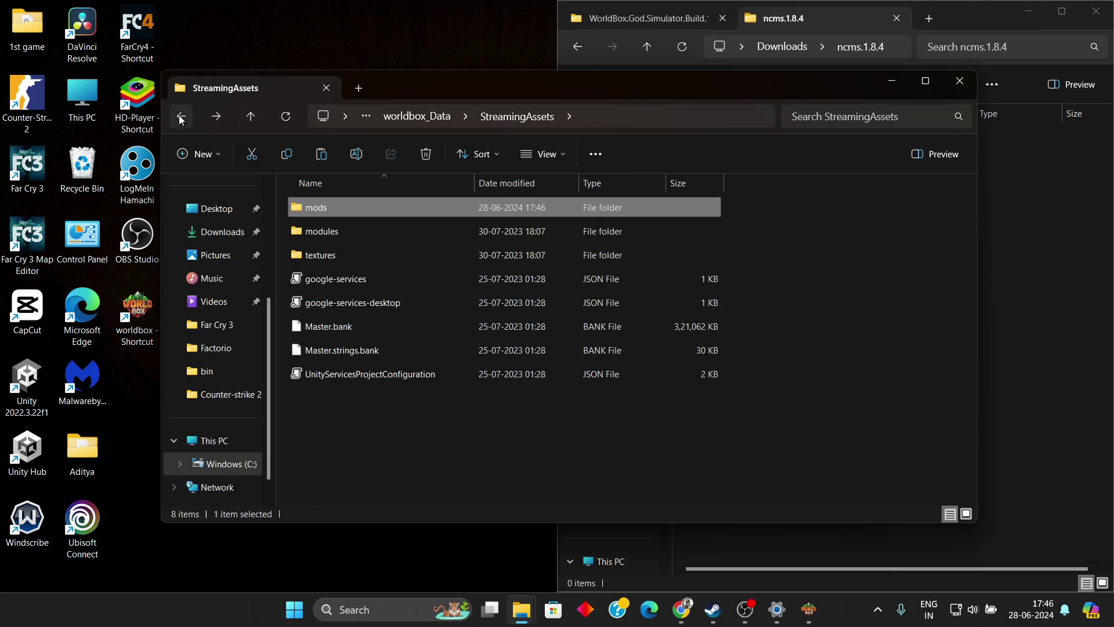
click(181, 117)
scroll(377, 332, down, 5)
click(181, 117)
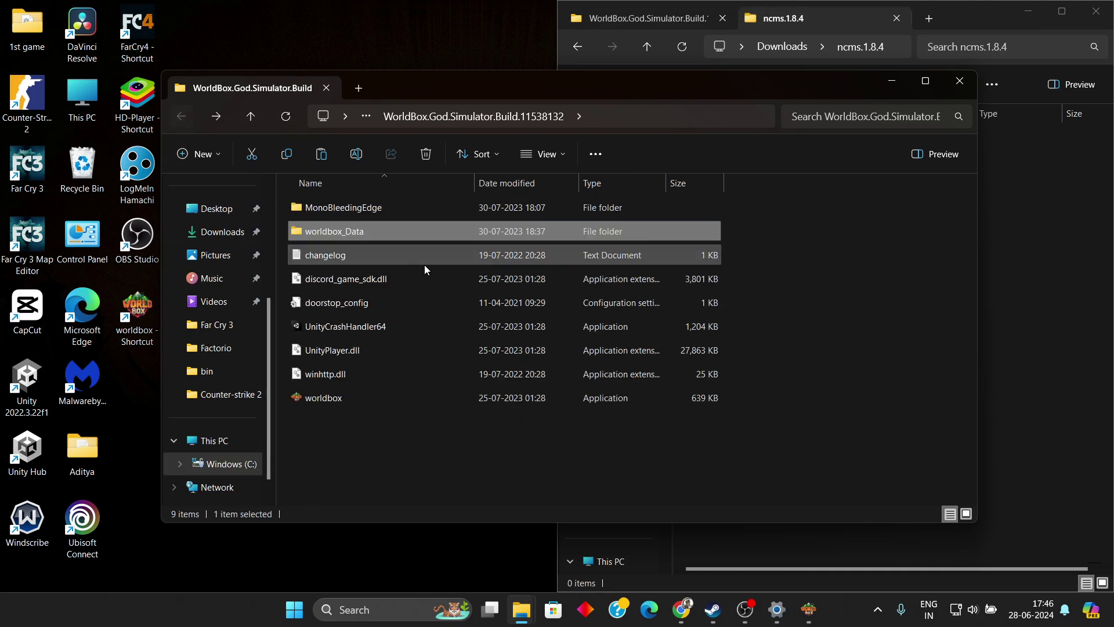
Step: Launch WorldBox from the install folder, dismiss the startup tips and close the Mods list
double_click(347, 390)
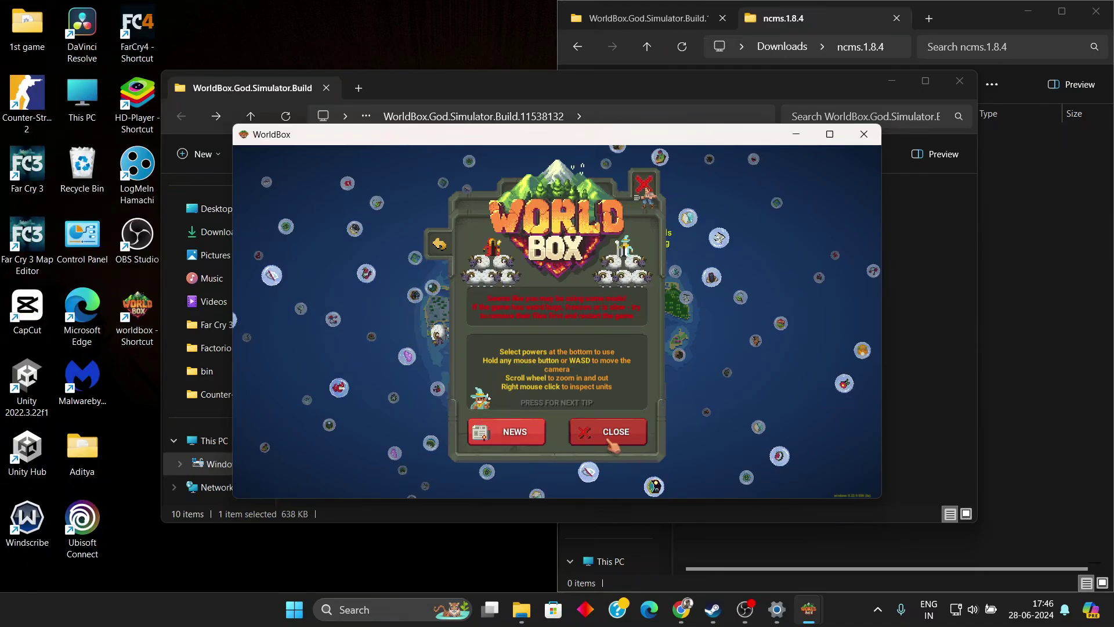
click(612, 444)
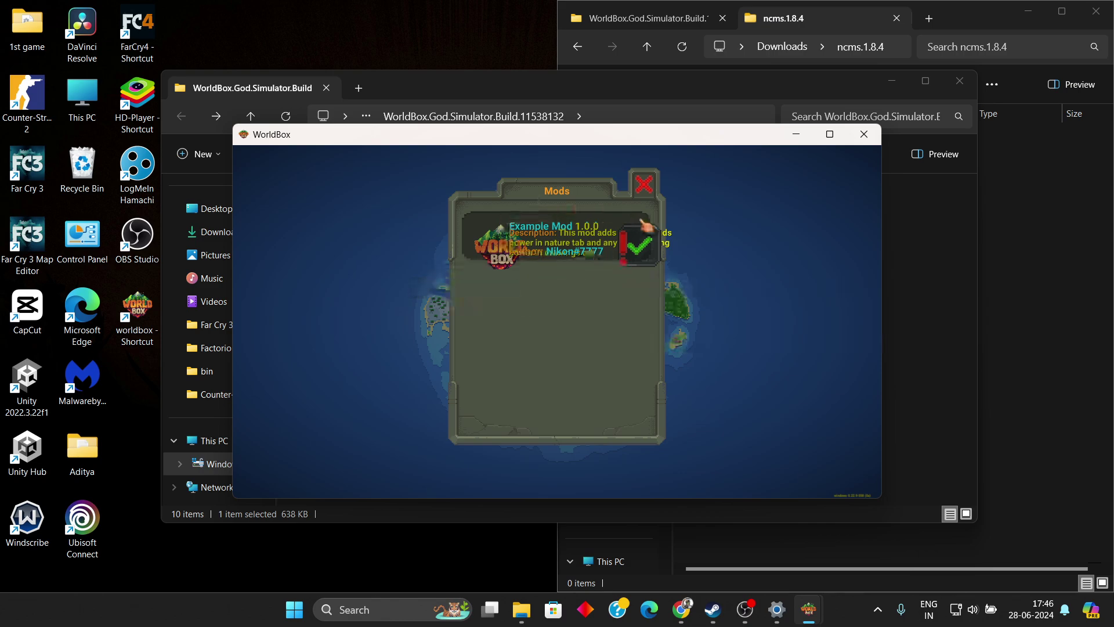
click(643, 185)
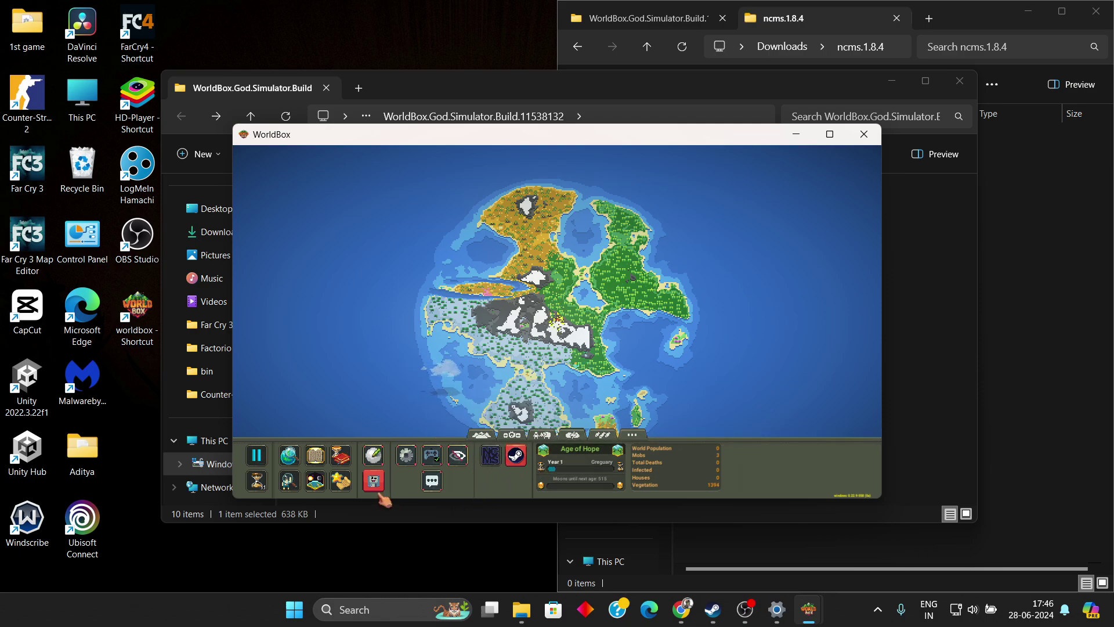
Step: Confirm Experimental Mode is still on in Settings, then close Settings
click(406, 456)
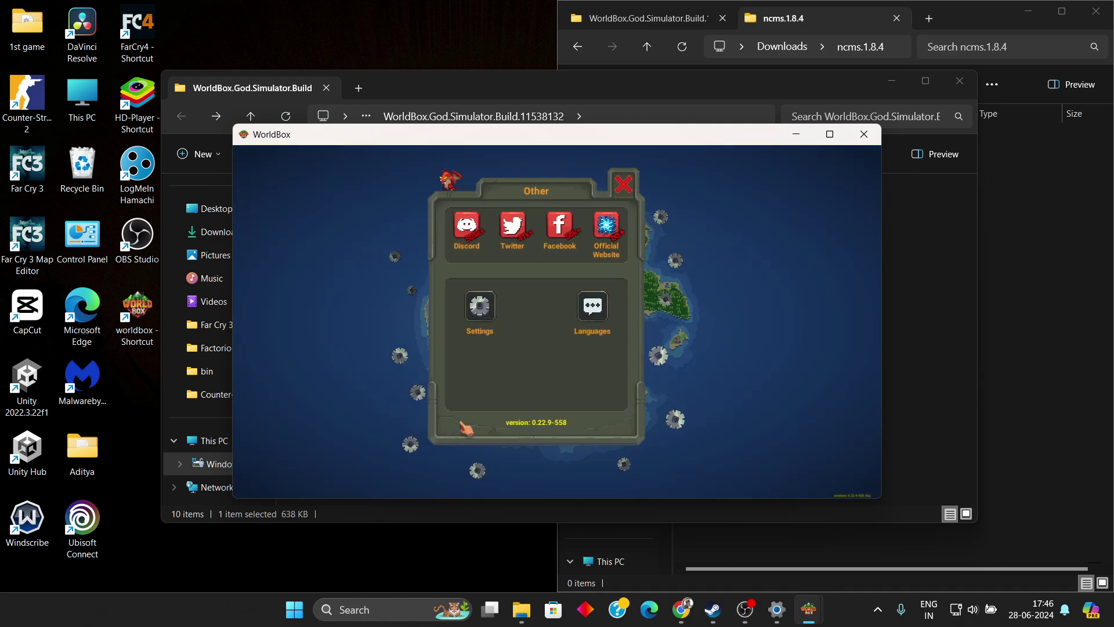
click(510, 315)
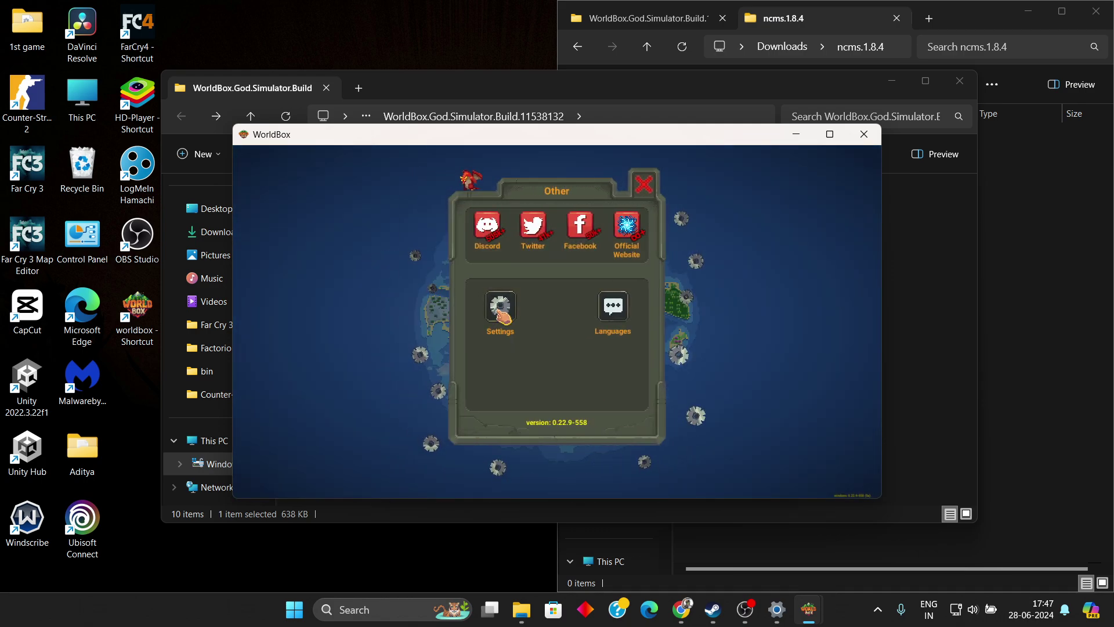
scroll(551, 322, down, 8)
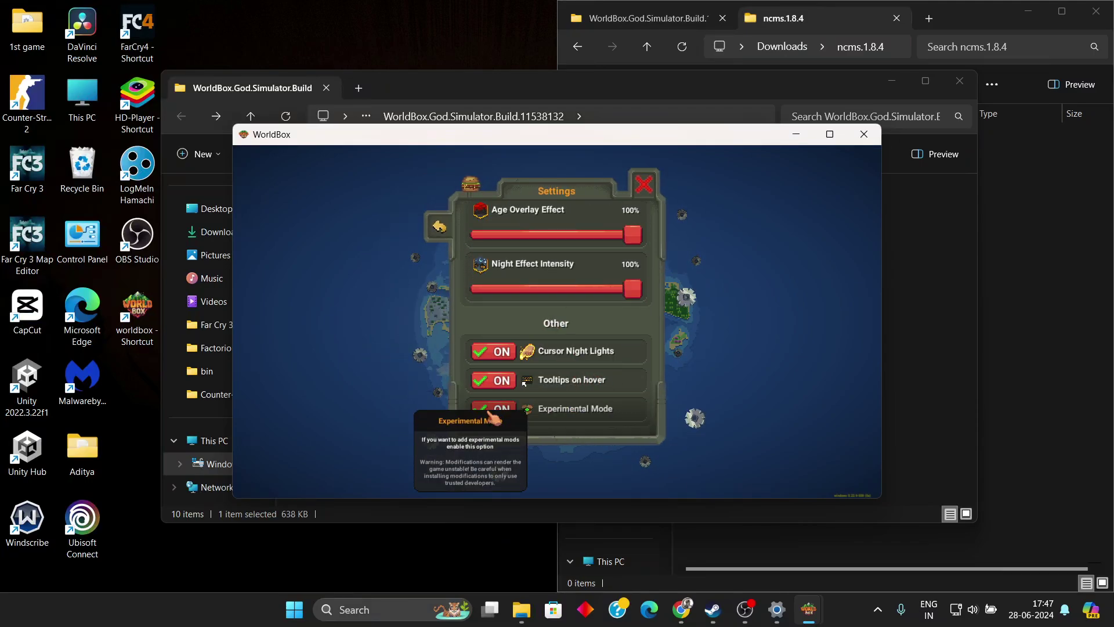
click(645, 186)
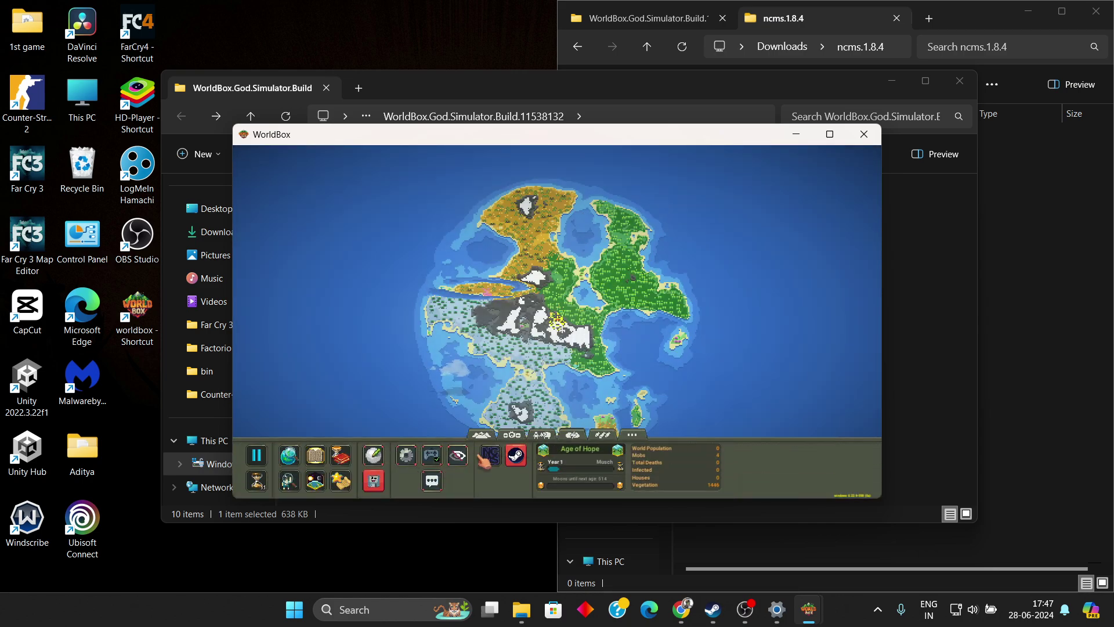
Step: Quit WorldBox and return the second Explorer window to the Downloads folder
click(872, 138)
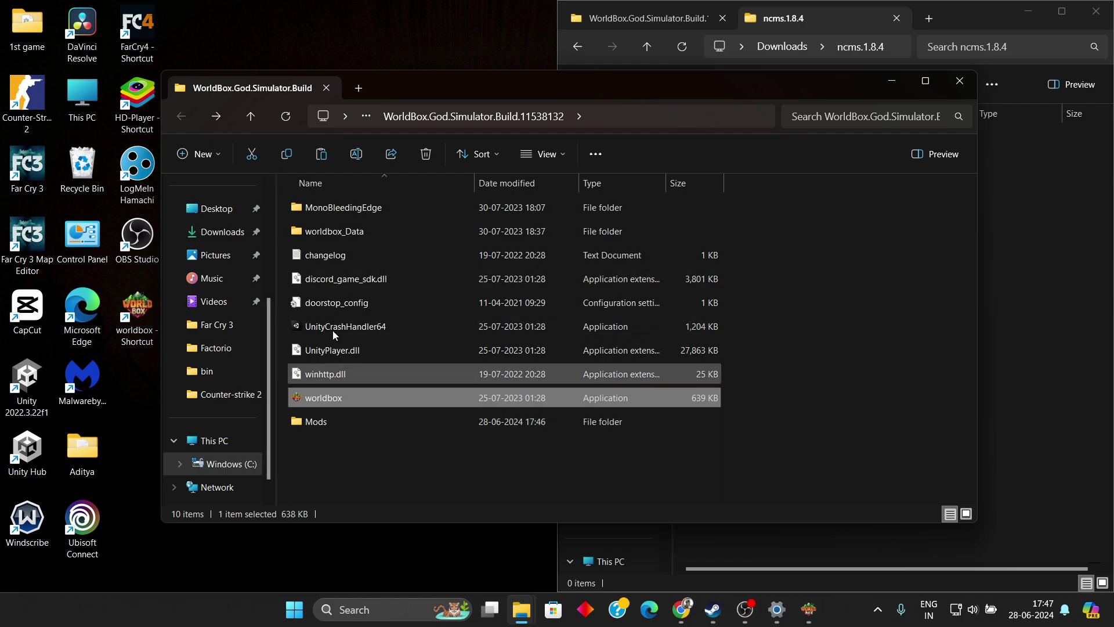
click(285, 115)
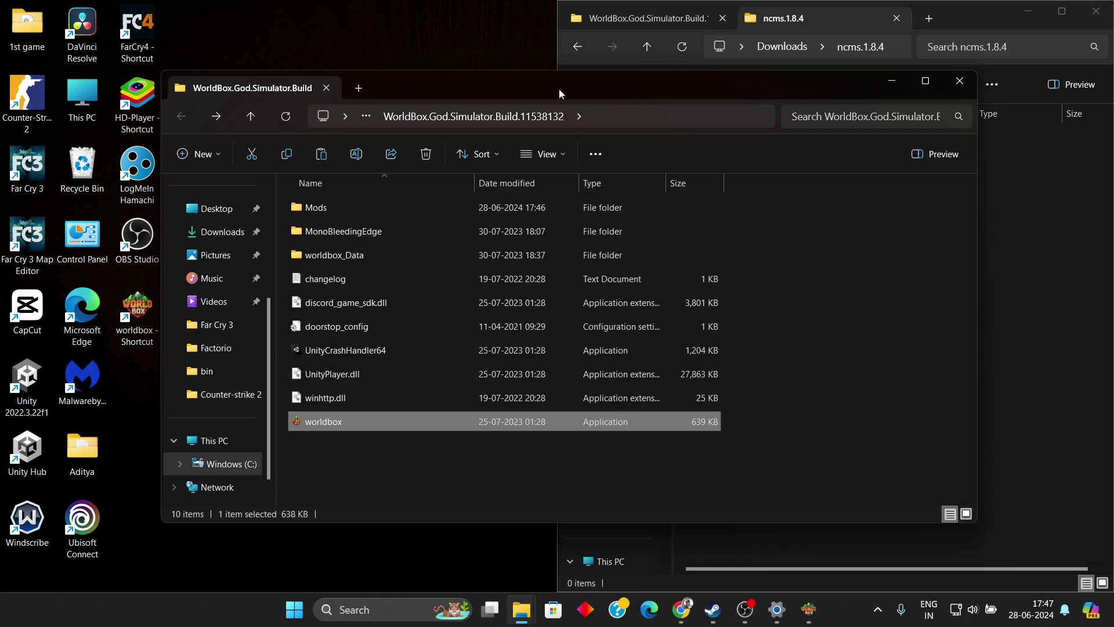
drag(541, 85, 418, 88)
click(913, 255)
click(638, 18)
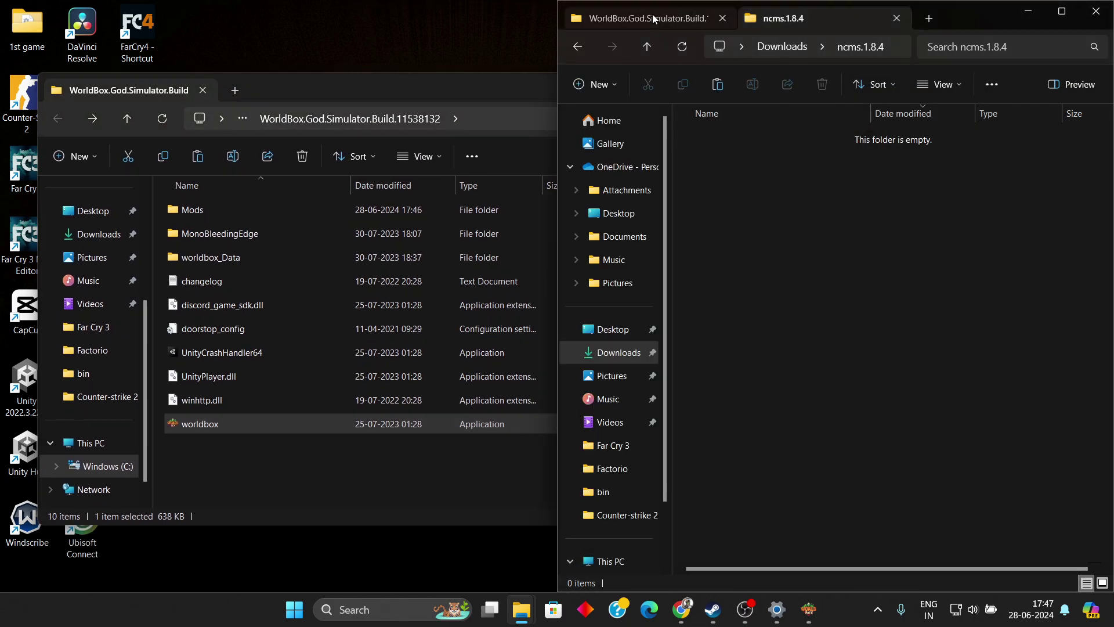
click(818, 21)
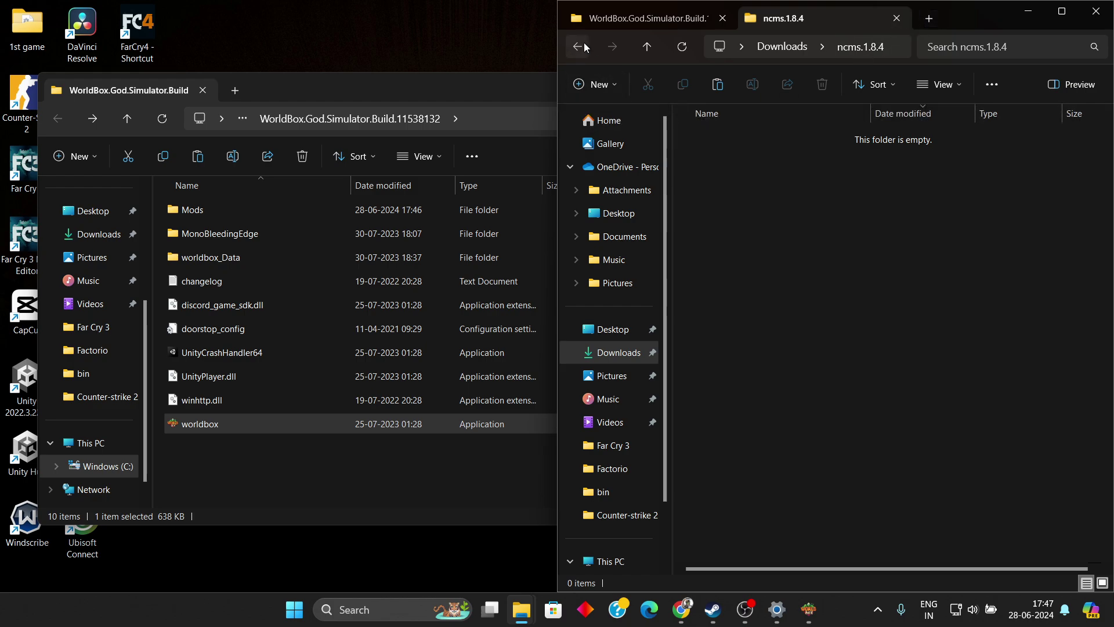
click(586, 48)
Step: Extract modernmod_66146 with WinRAR into its own modernmod_66146 folder
click(737, 180)
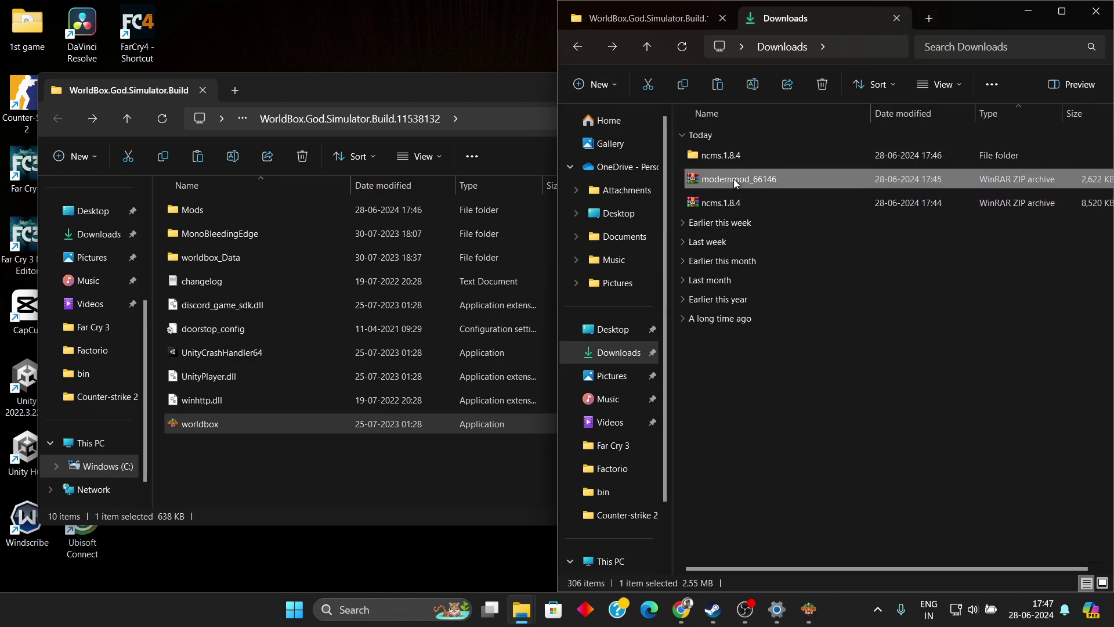
right_click(736, 183)
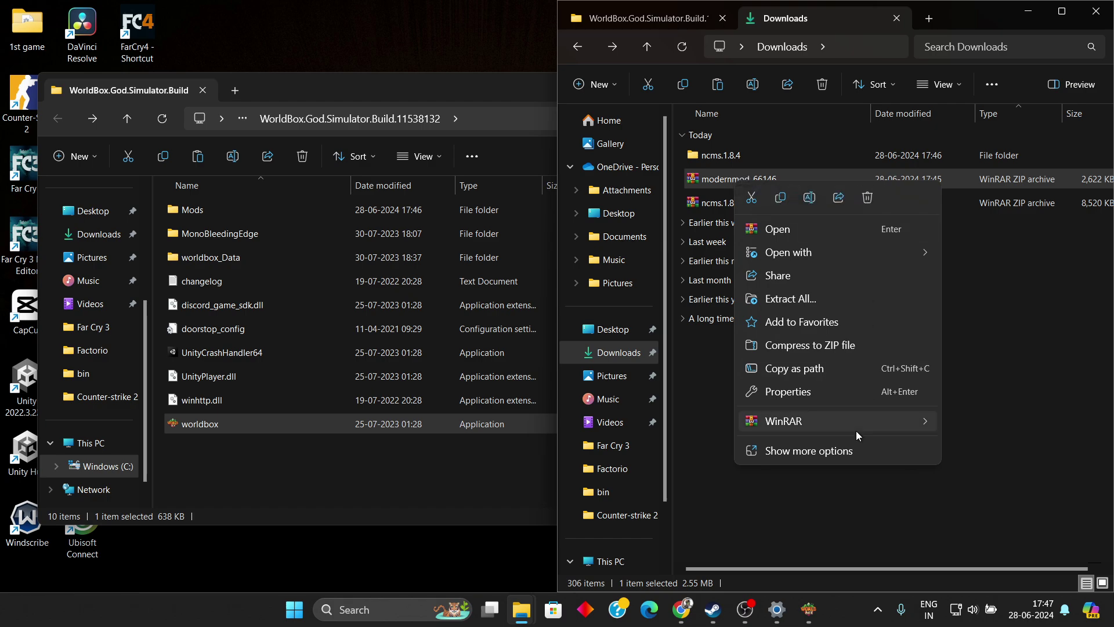
mouse_move(853, 420)
click(652, 469)
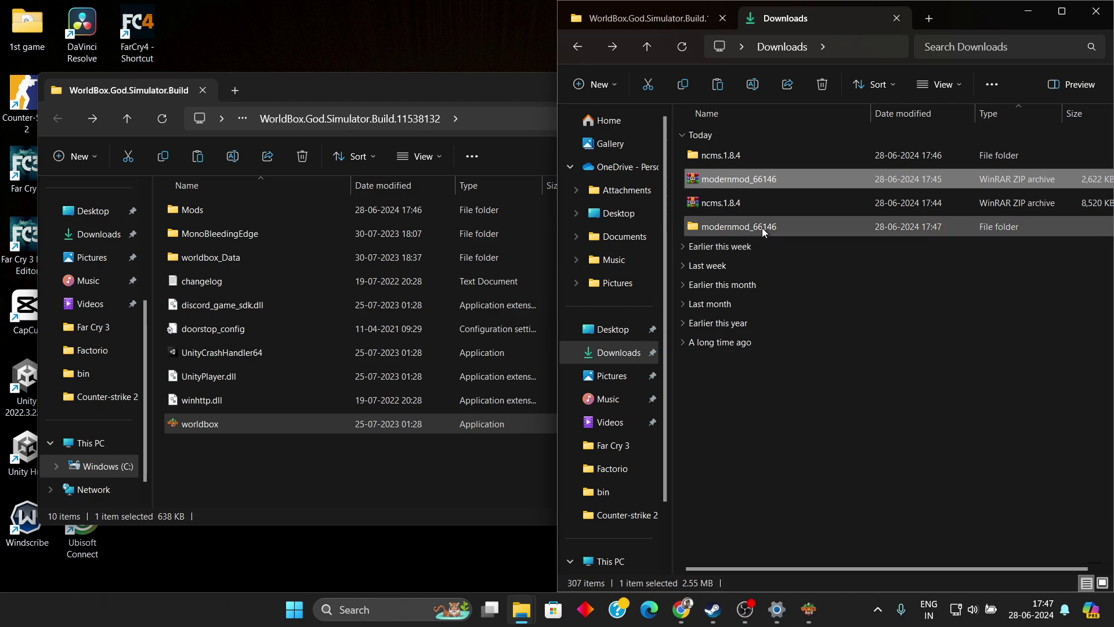
double_click(754, 227)
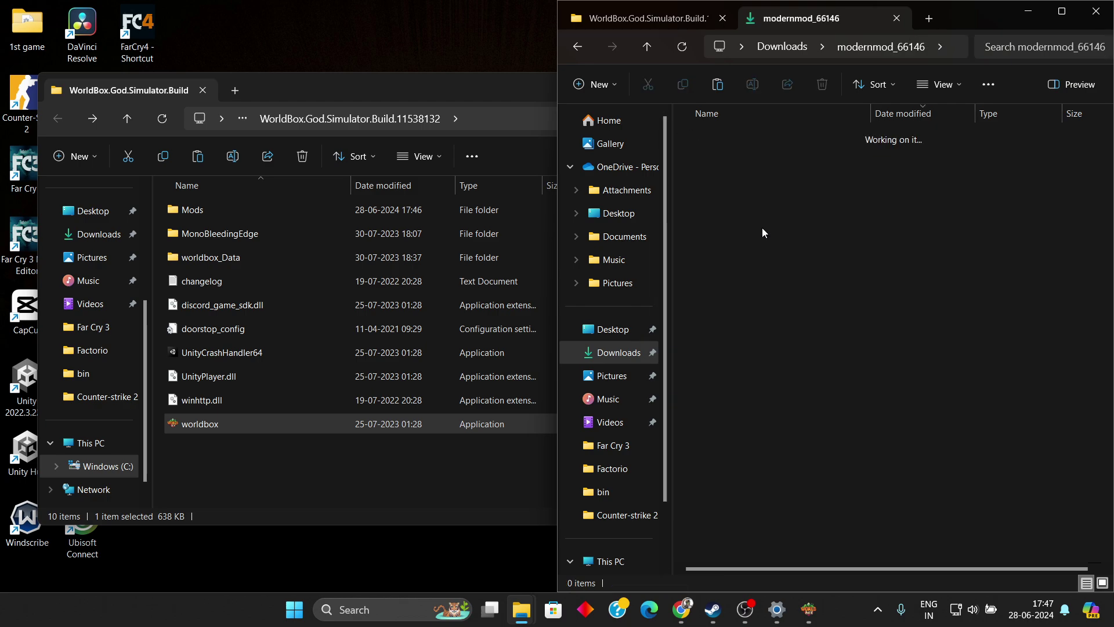
click(578, 46)
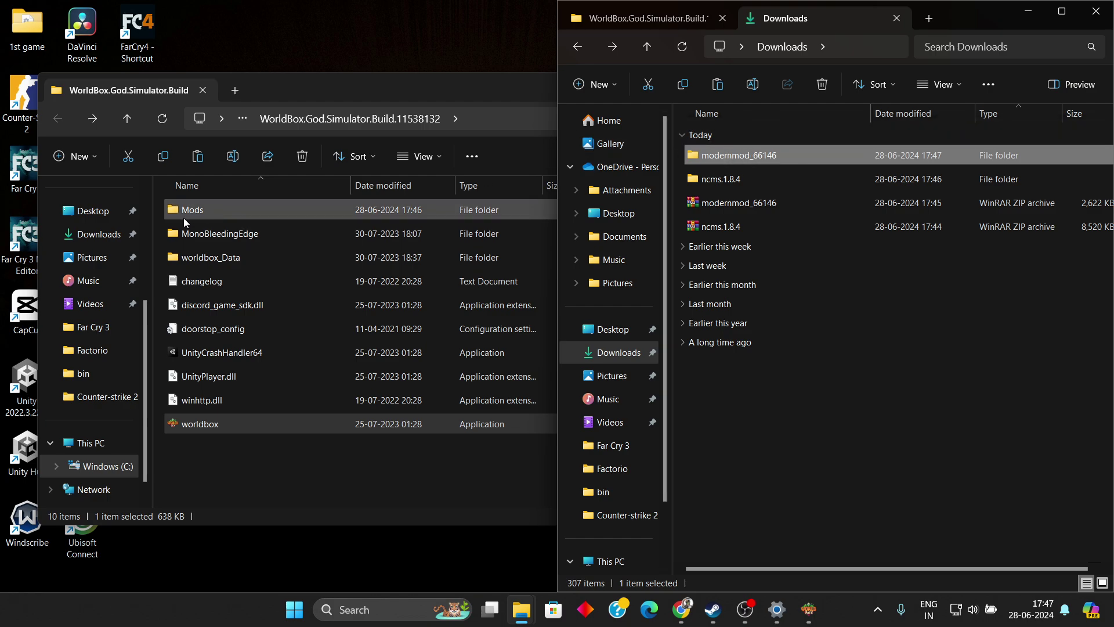
Step: Move the modernmod_66146 folder into the game's Mods folder beside Example Mod
drag(334, 93, 3, 93)
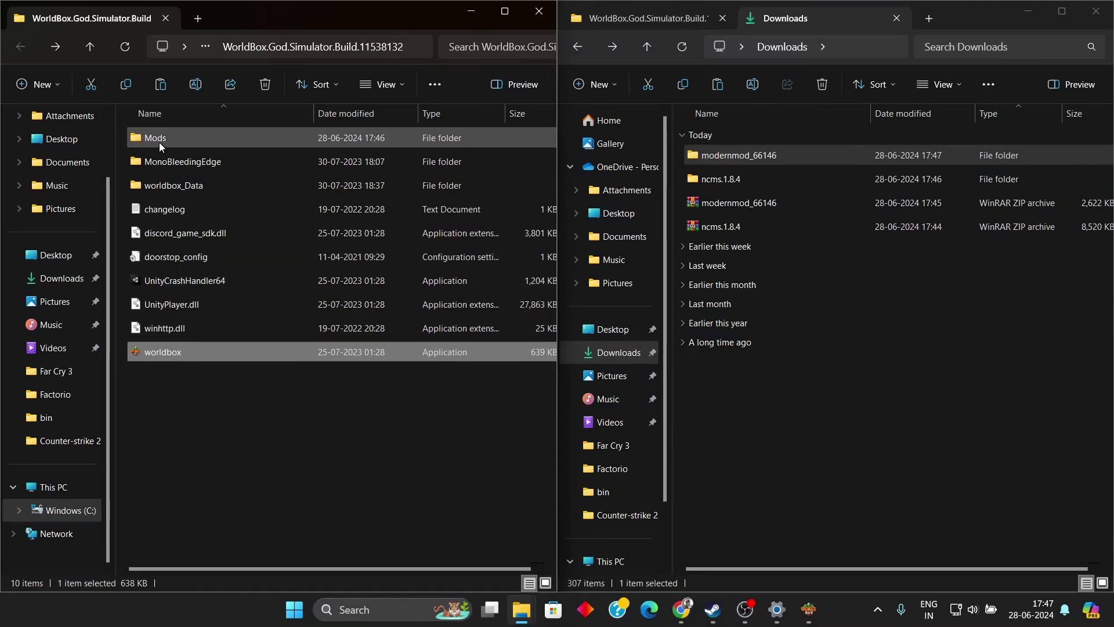
double_click(174, 141)
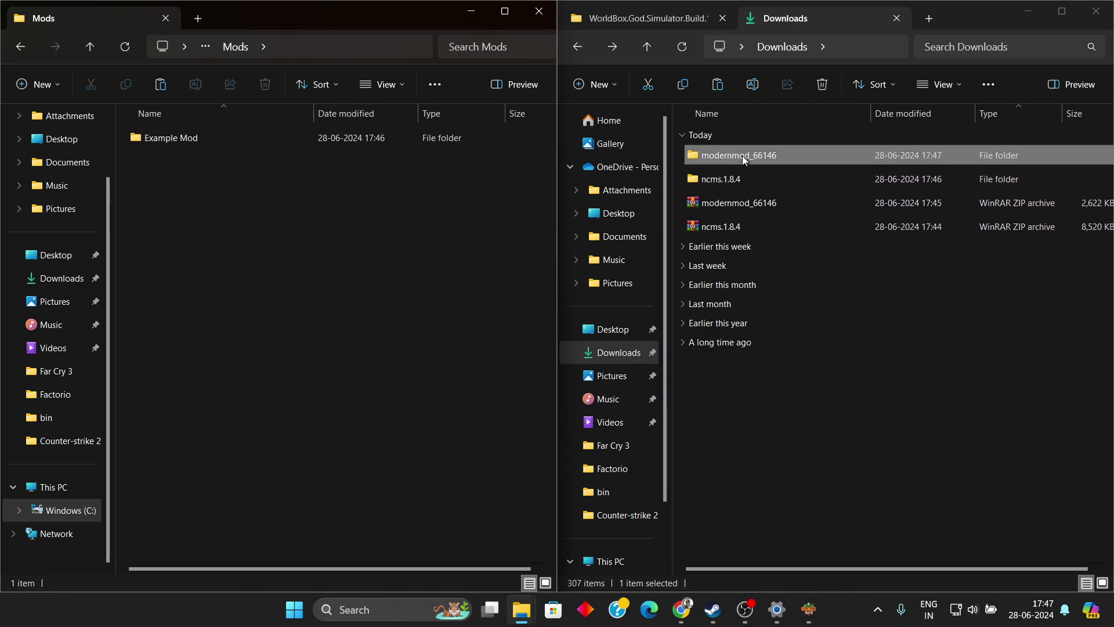
drag(742, 155, 319, 238)
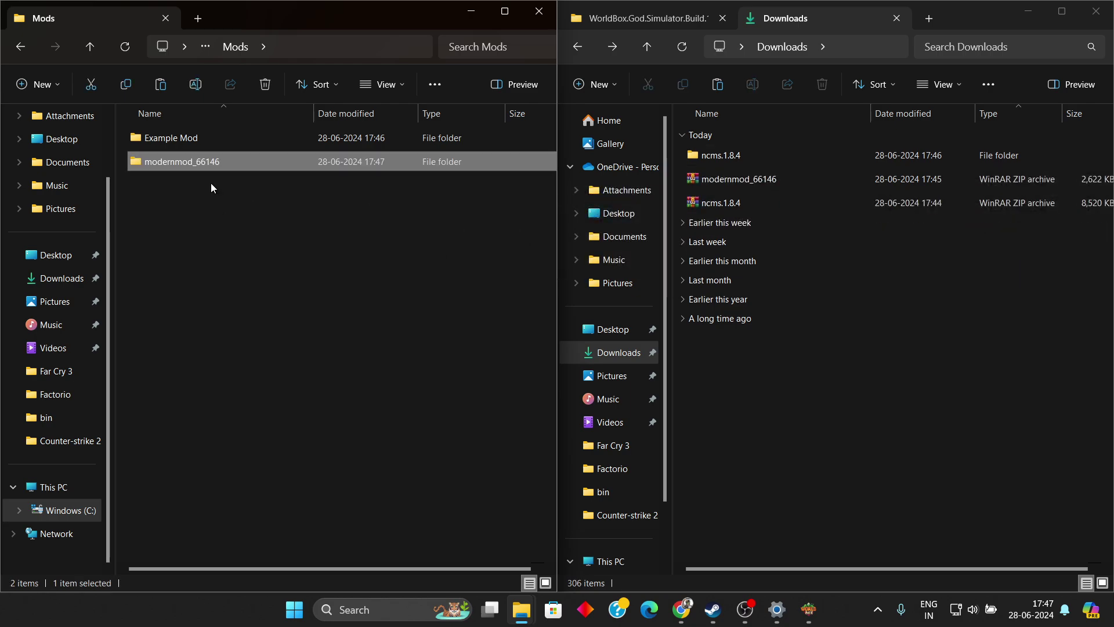
click(162, 213)
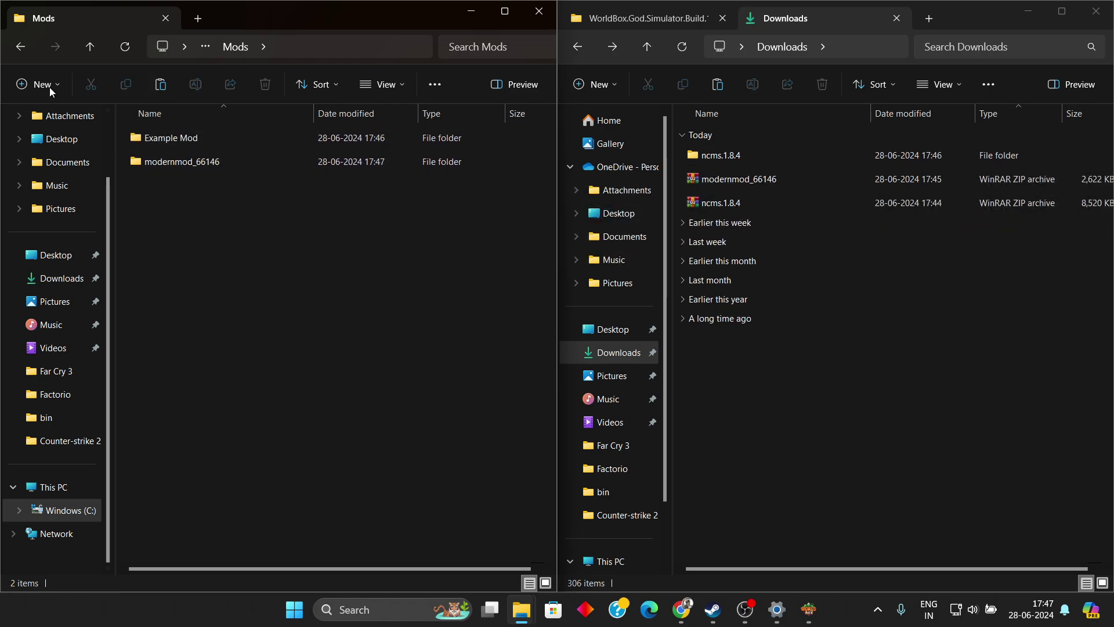
click(21, 47)
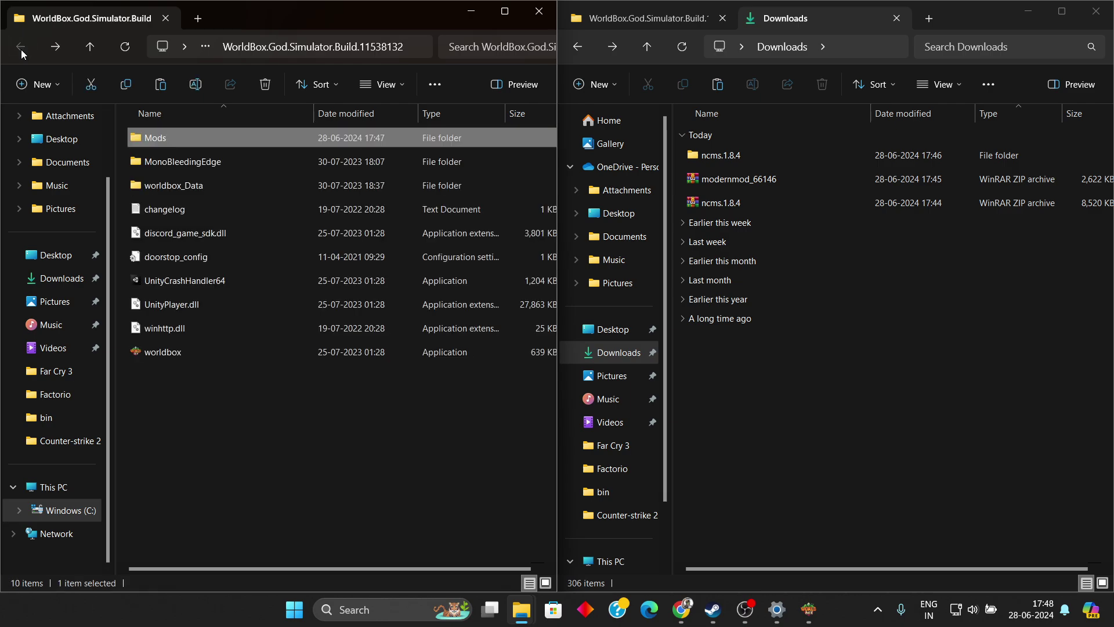
Step: Relaunch WorldBox full-screen, dismiss the tips, and confirm Modern Mod 1.3.1 beside Example Mod in Mods
double_click(167, 357)
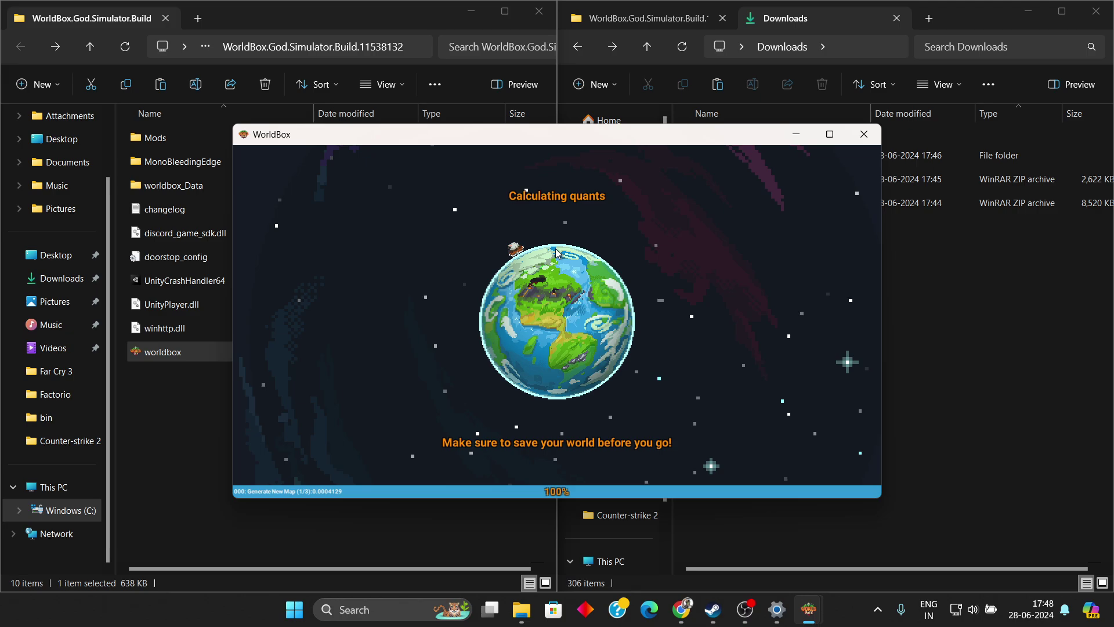
click(830, 134)
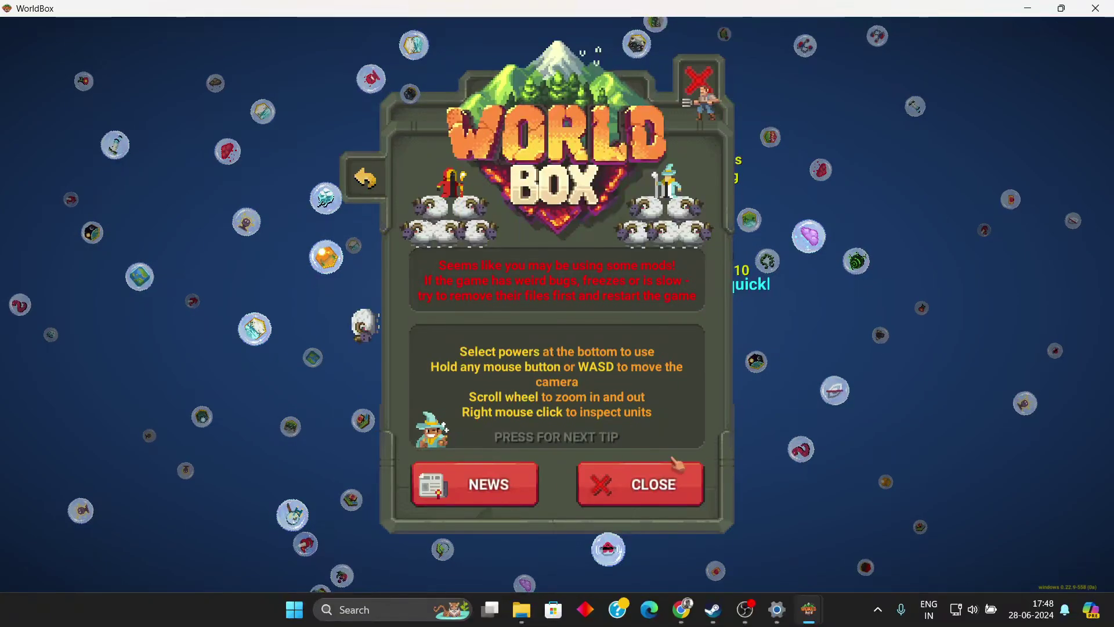
click(638, 493)
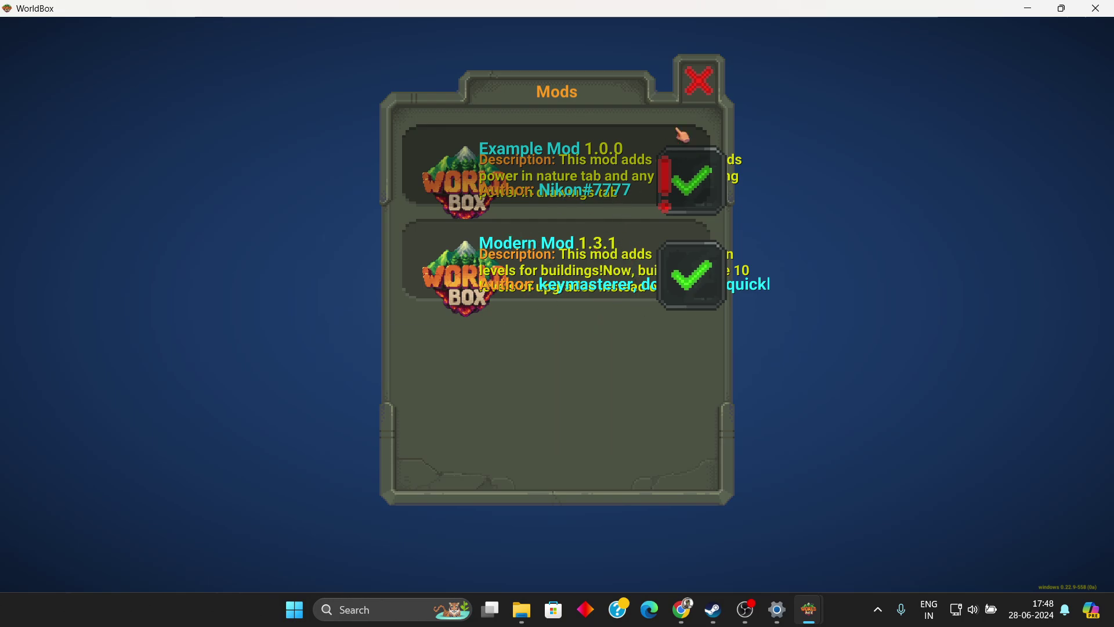
click(699, 82)
Step: Zoom and drag the map view across the land with the world-shaping tools shown
scroll(564, 302, up, 5)
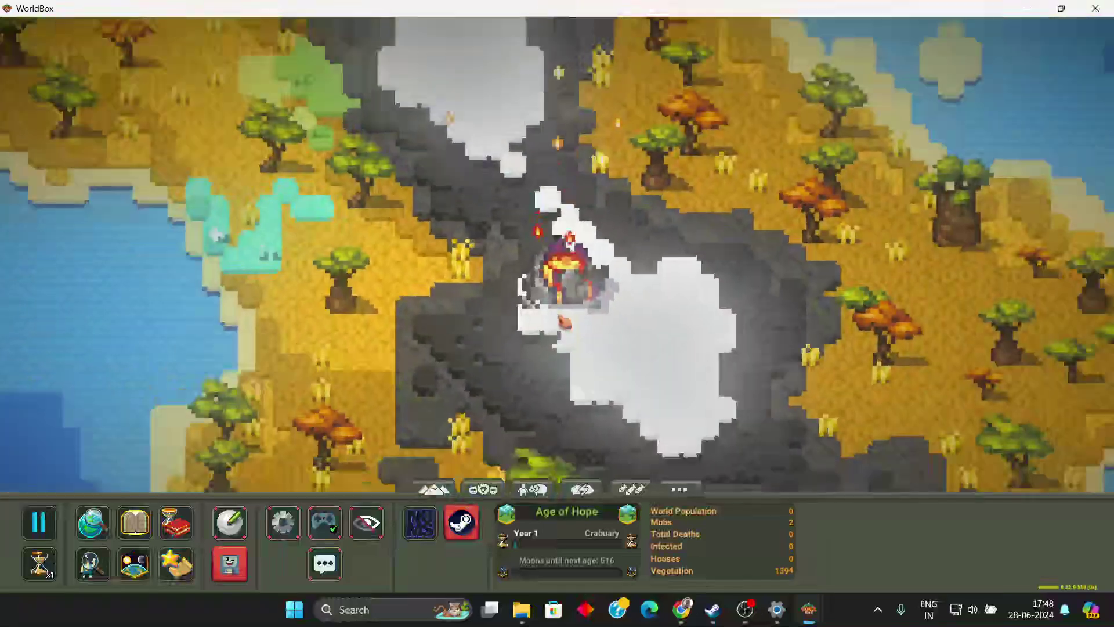
scroll(564, 321, down, 5)
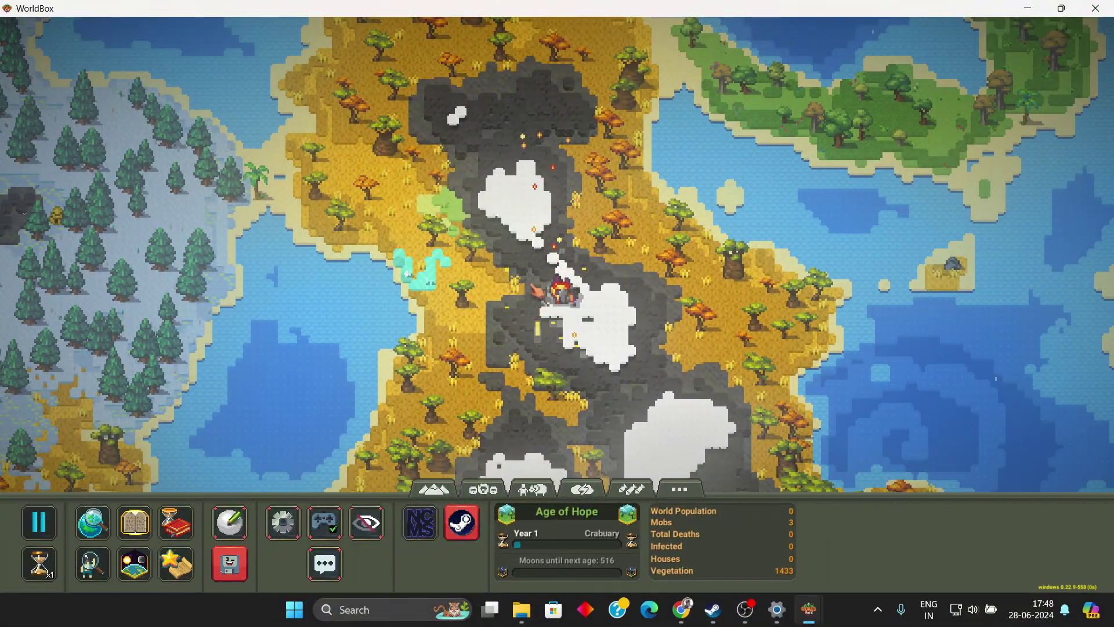
drag(527, 265, 833, 392)
click(436, 489)
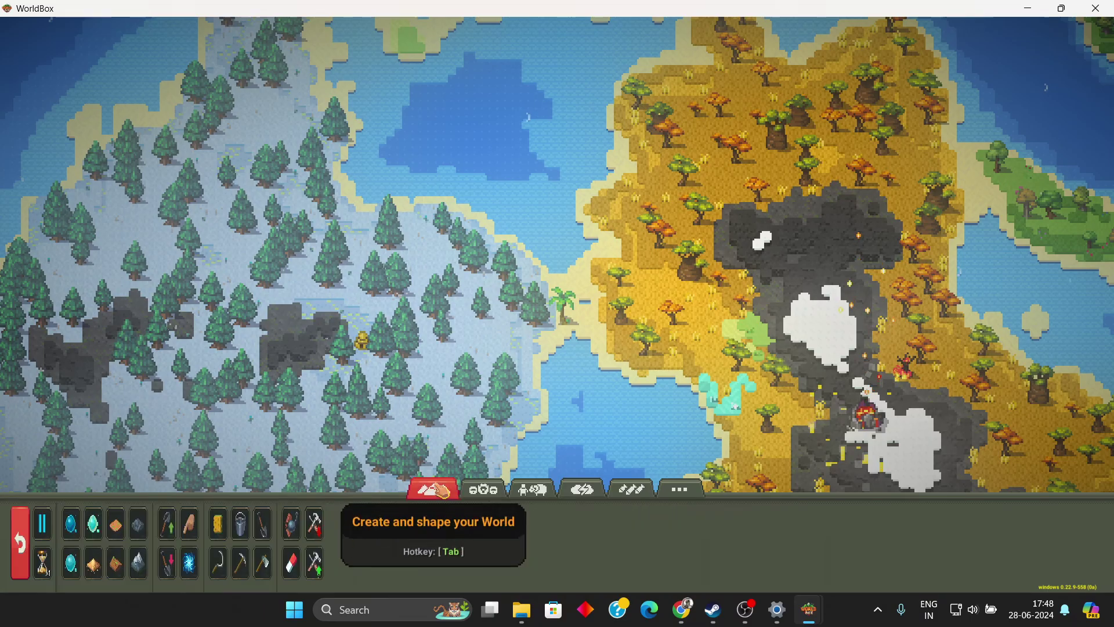
scroll(445, 347, down, 2)
scroll(445, 346, up, 5)
scroll(445, 347, down, 10)
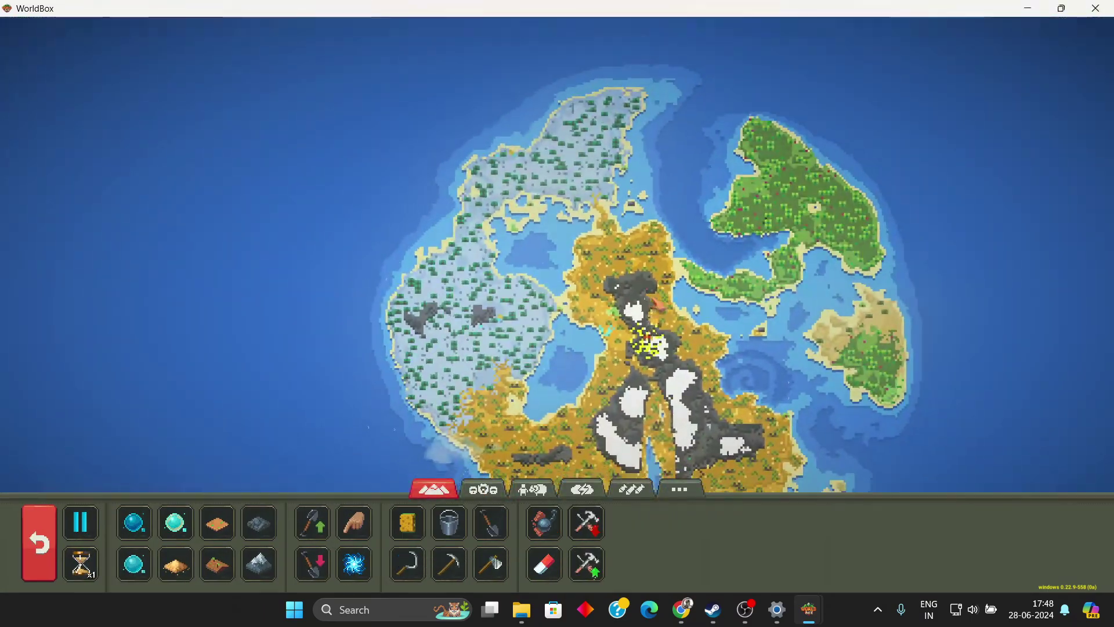
Step: Pan diagonally toward the savanna coast, close the error log console, and zoom in
key(s)
key(d)
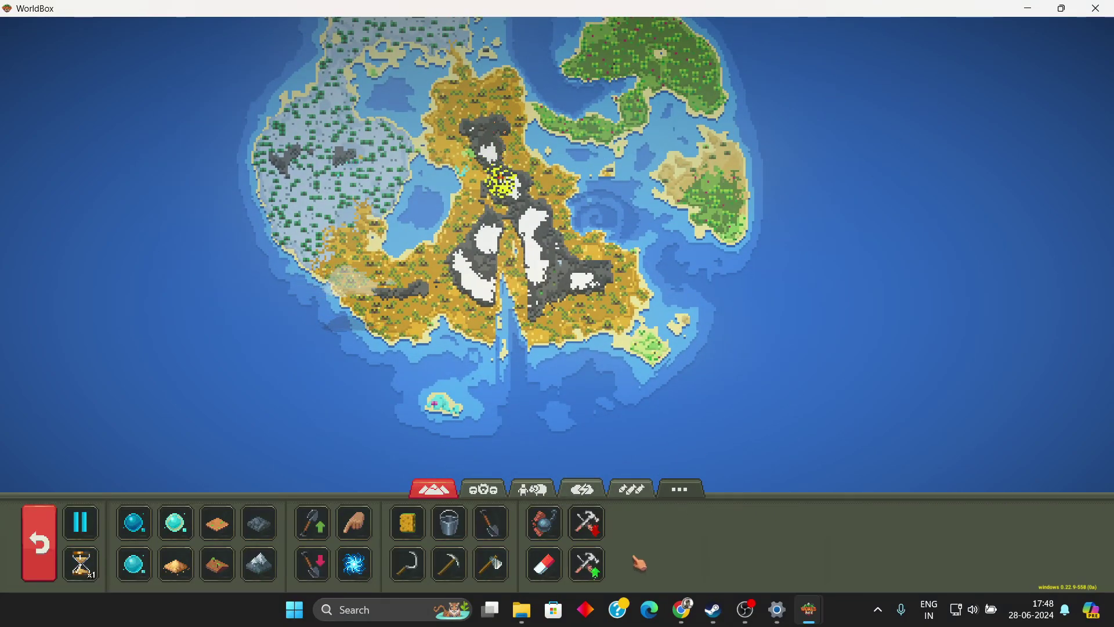
click(587, 565)
click(1073, 57)
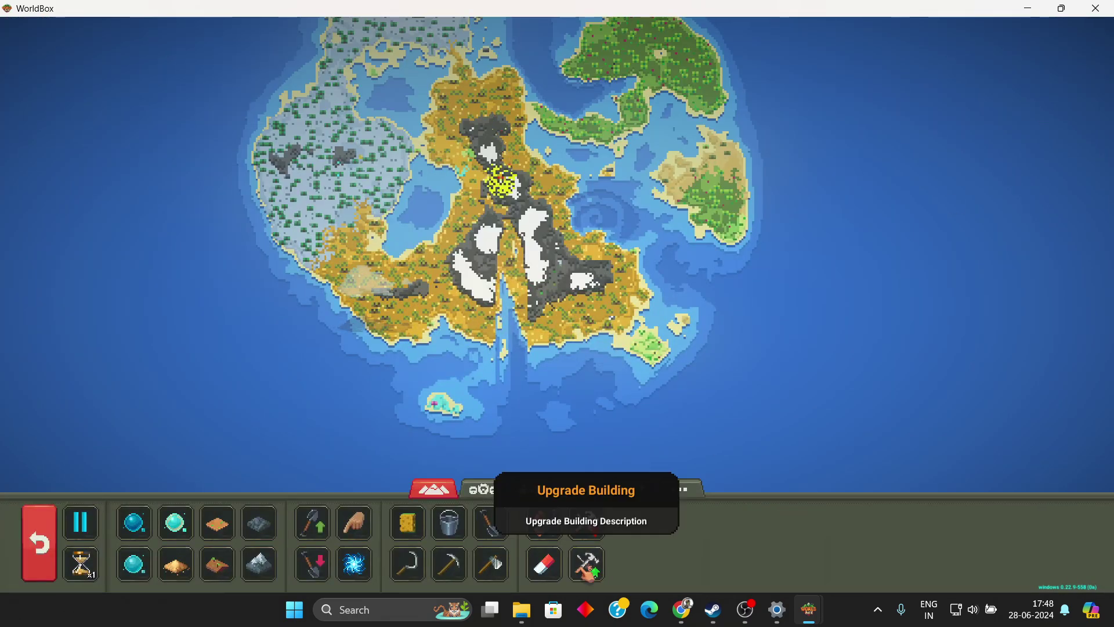
scroll(438, 335, up, 10)
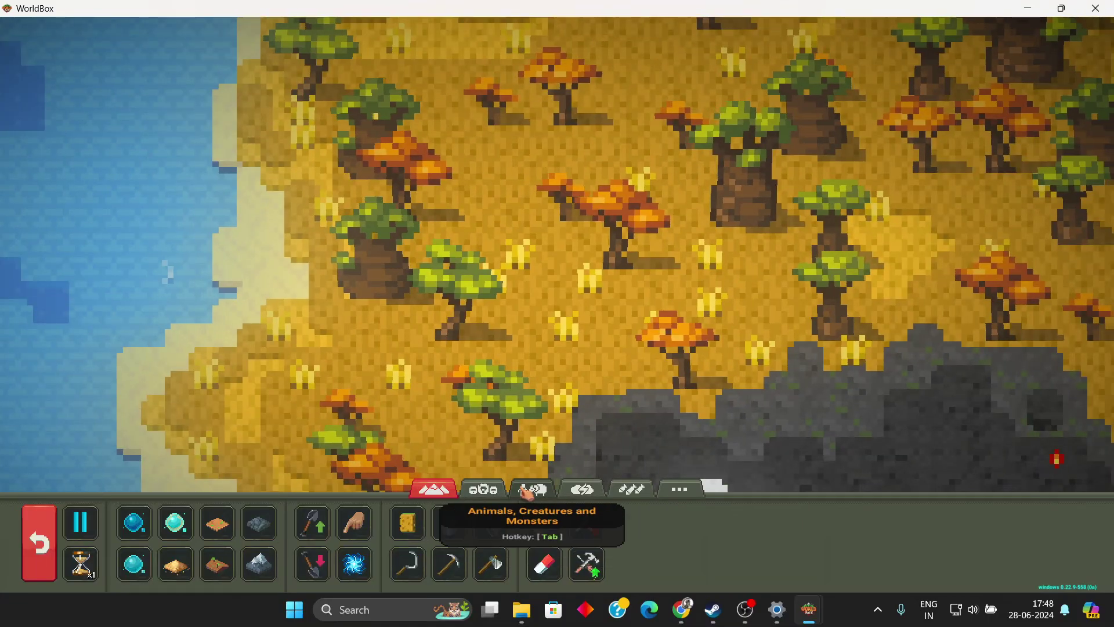
Step: Spawn Humans on the savanna, founding the kingdom Av and village Abynsin
click(532, 489)
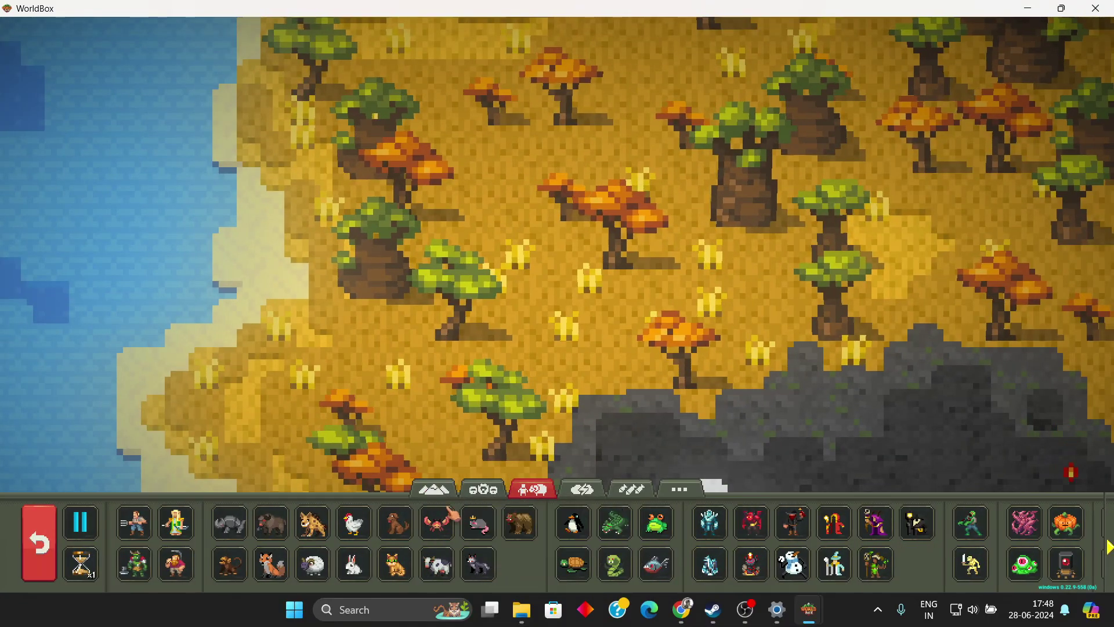
click(134, 522)
click(496, 216)
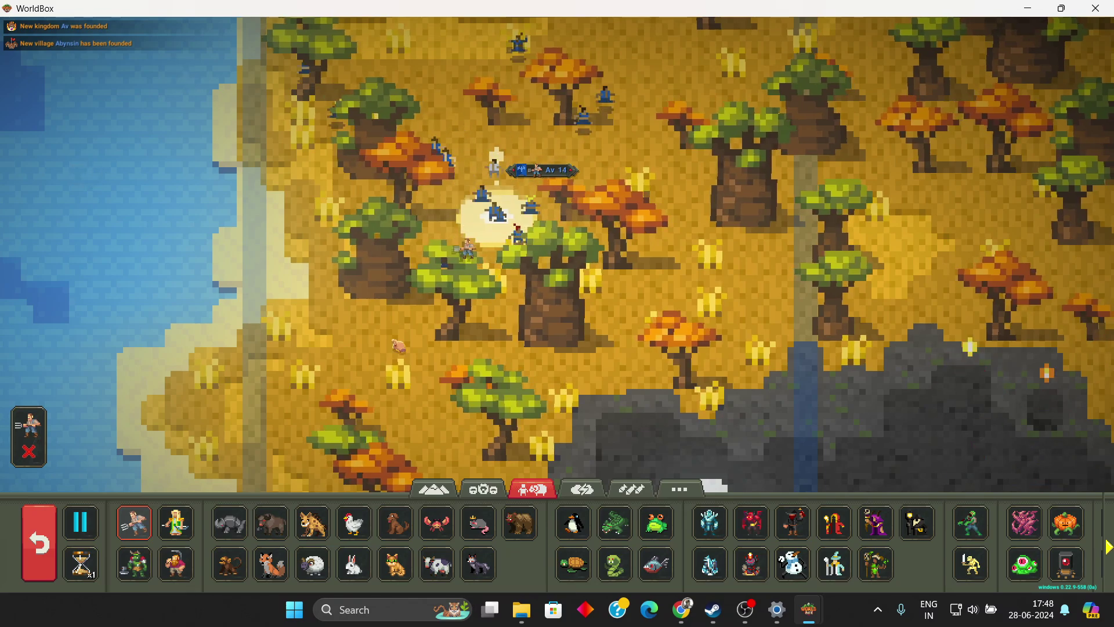
Step: Set the world time speed to x5
click(81, 563)
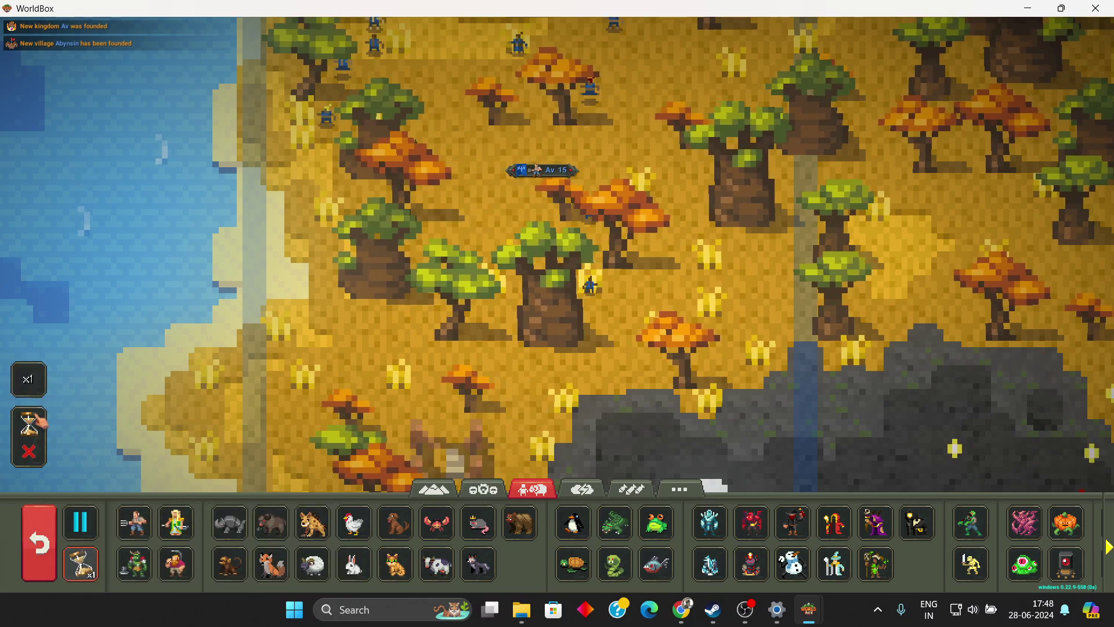
click(28, 379)
click(187, 378)
scroll(367, 352, down, 3)
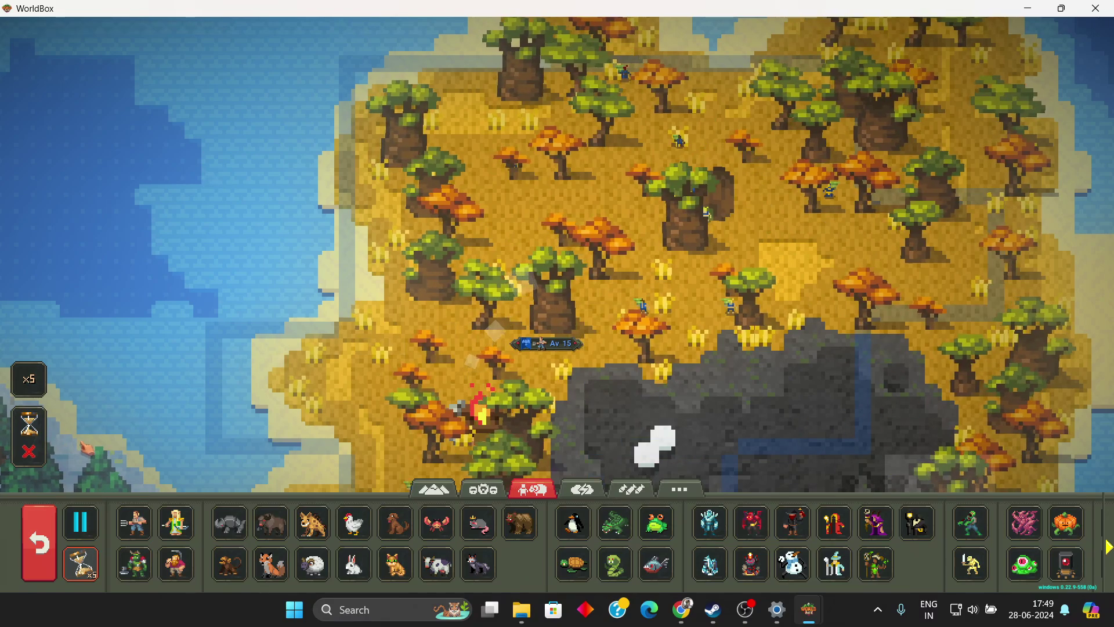
Step: Open the game settings from the Other window, then close them
click(36, 544)
click(232, 559)
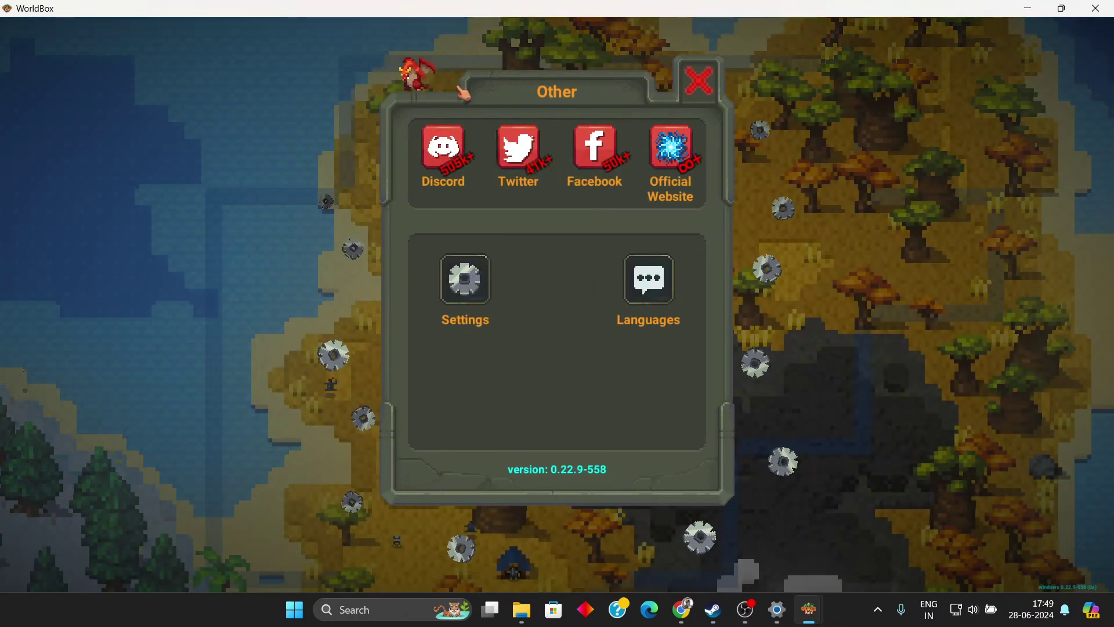
click(464, 281)
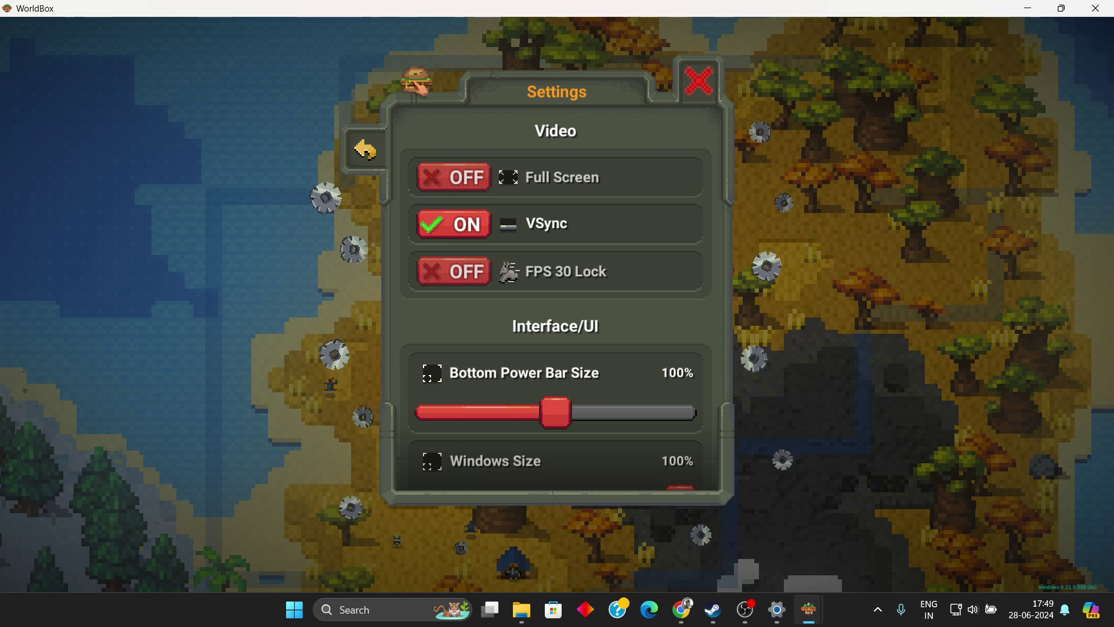
click(699, 81)
Step: Enable SonicSpeed in the developer console's Debug Tools, unlocking the God Mode achievement
key(grave)
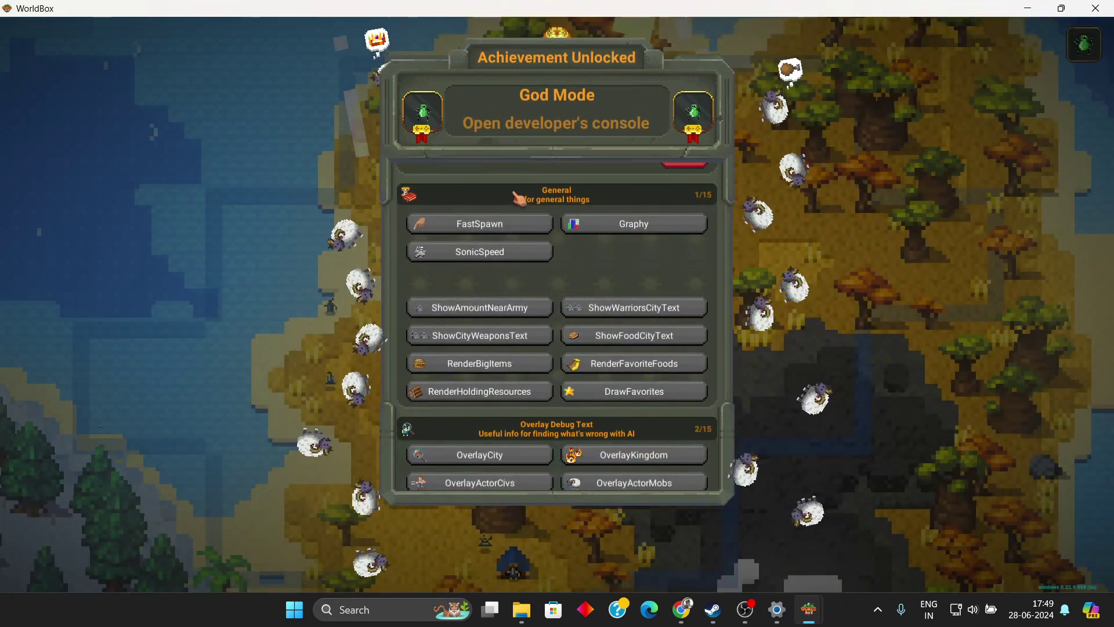
click(497, 250)
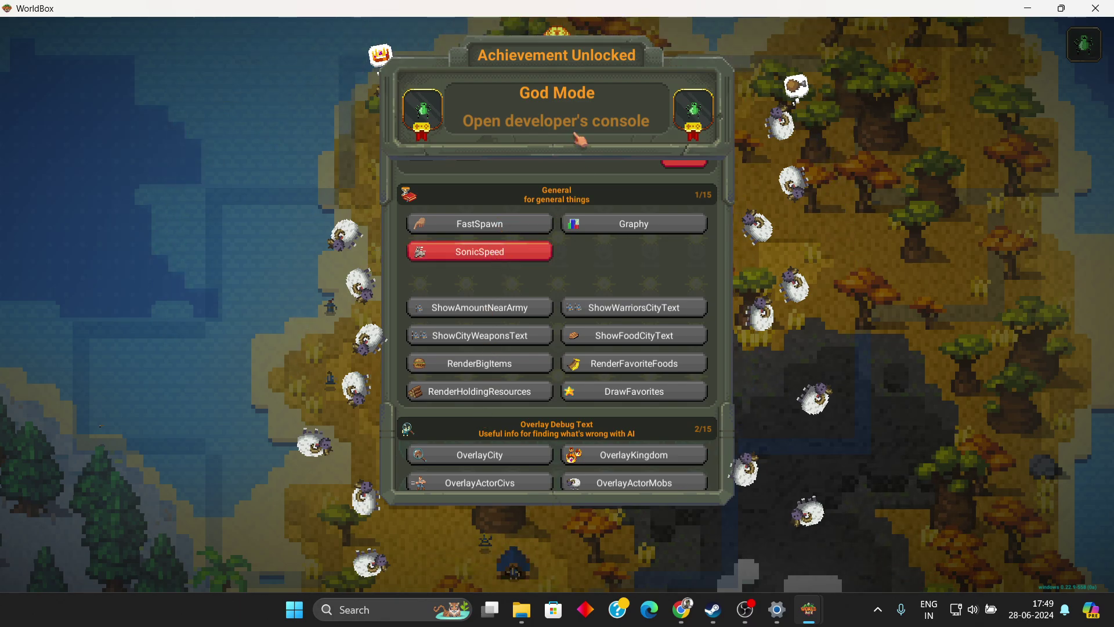
key(grave)
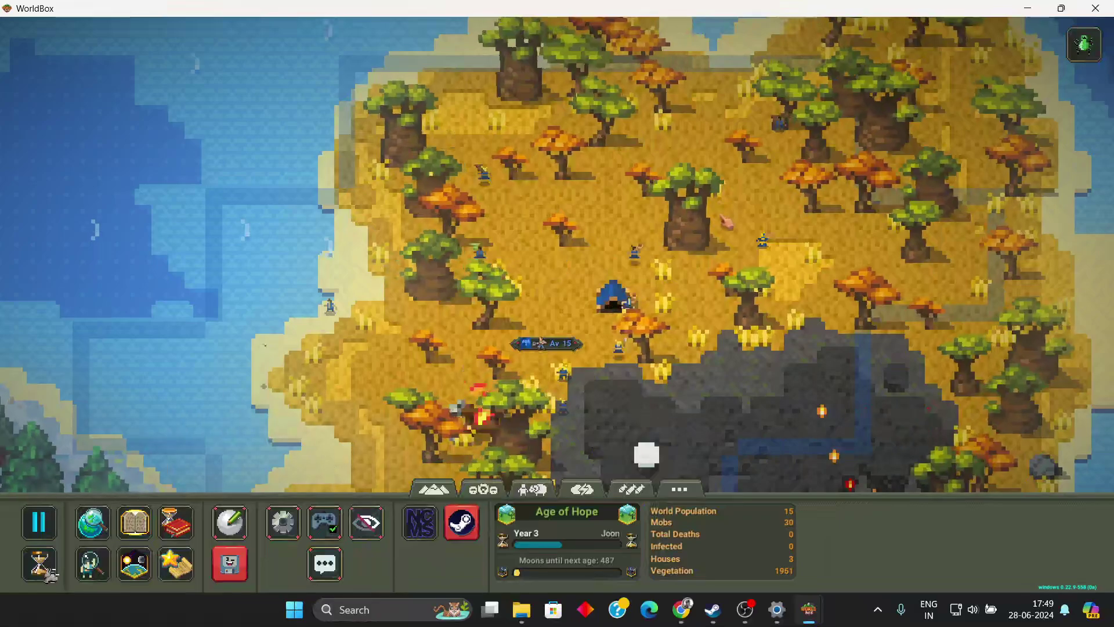
key(grave)
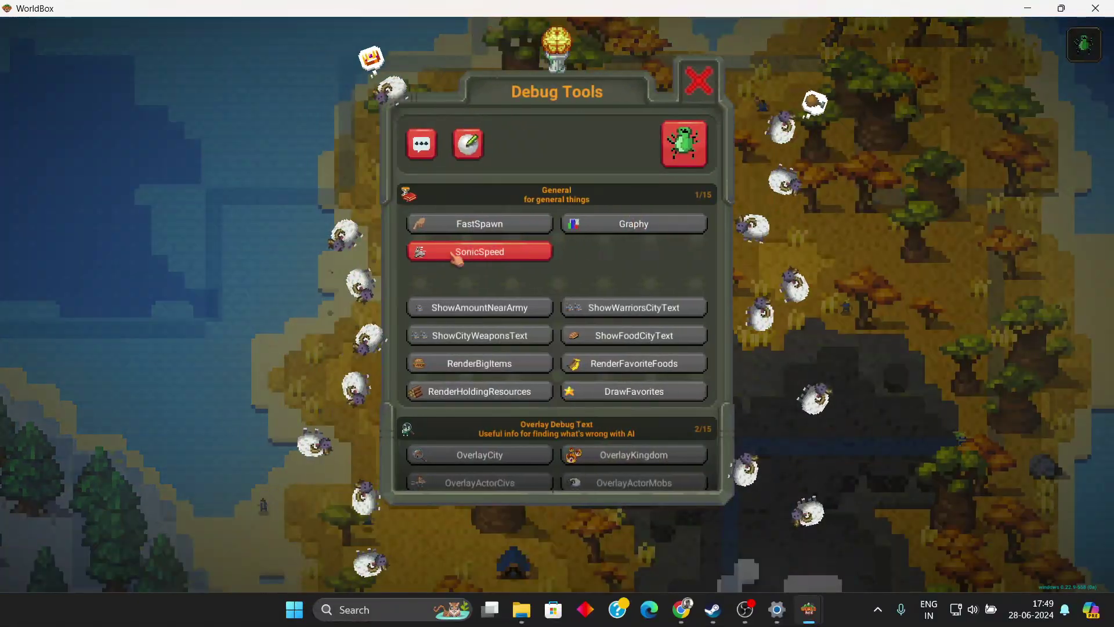
key(grave)
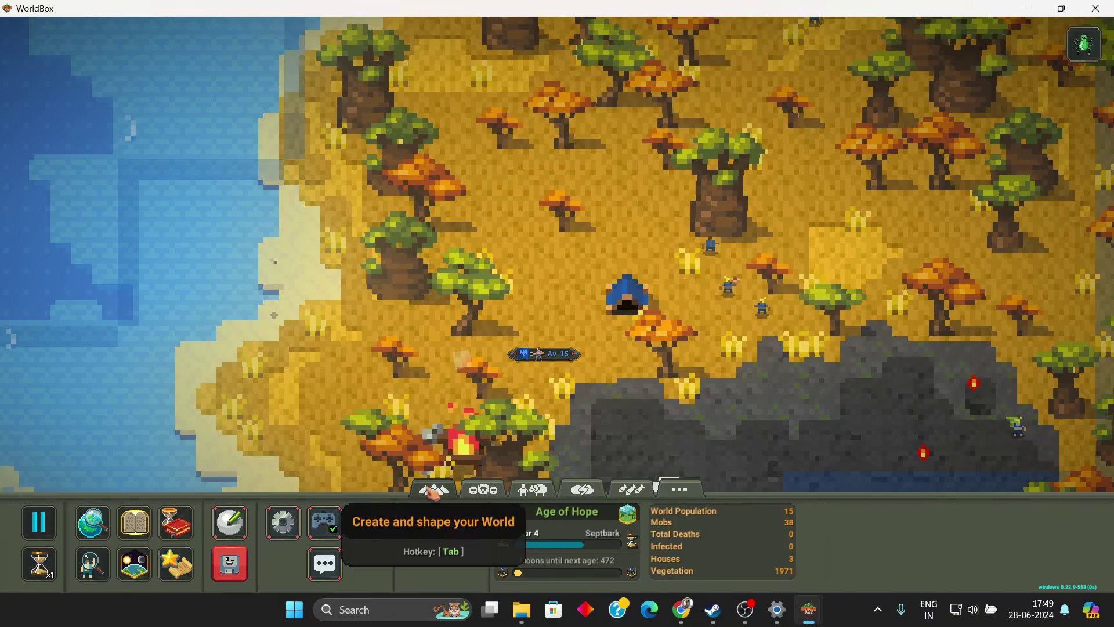
Step: Use the Upgrade Building power to turn the village's small house into a tower
click(432, 491)
click(587, 563)
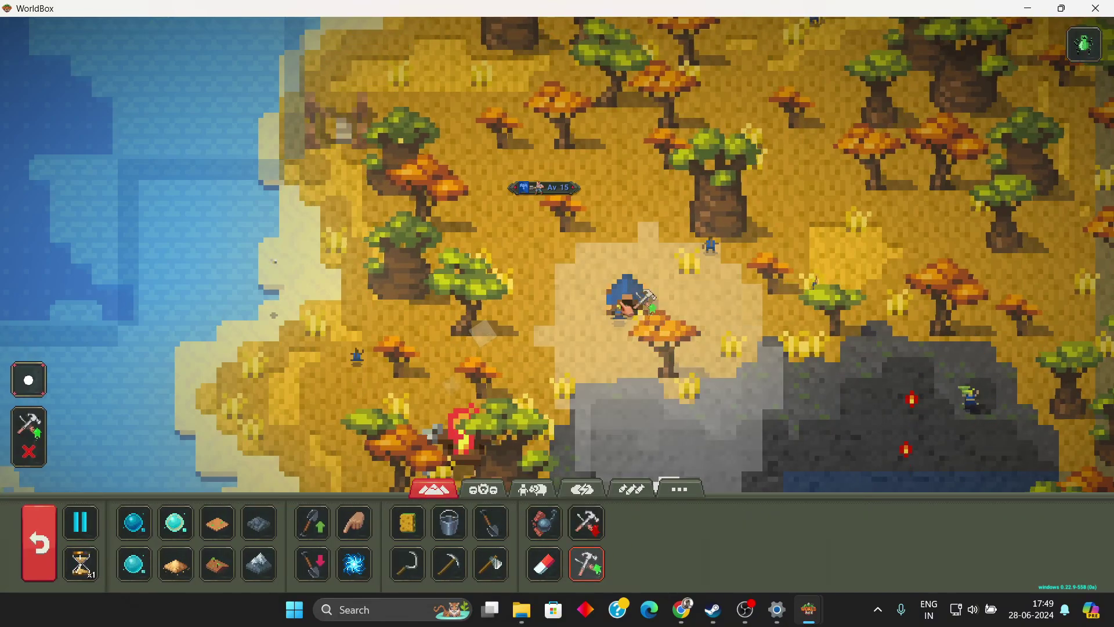
click(621, 296)
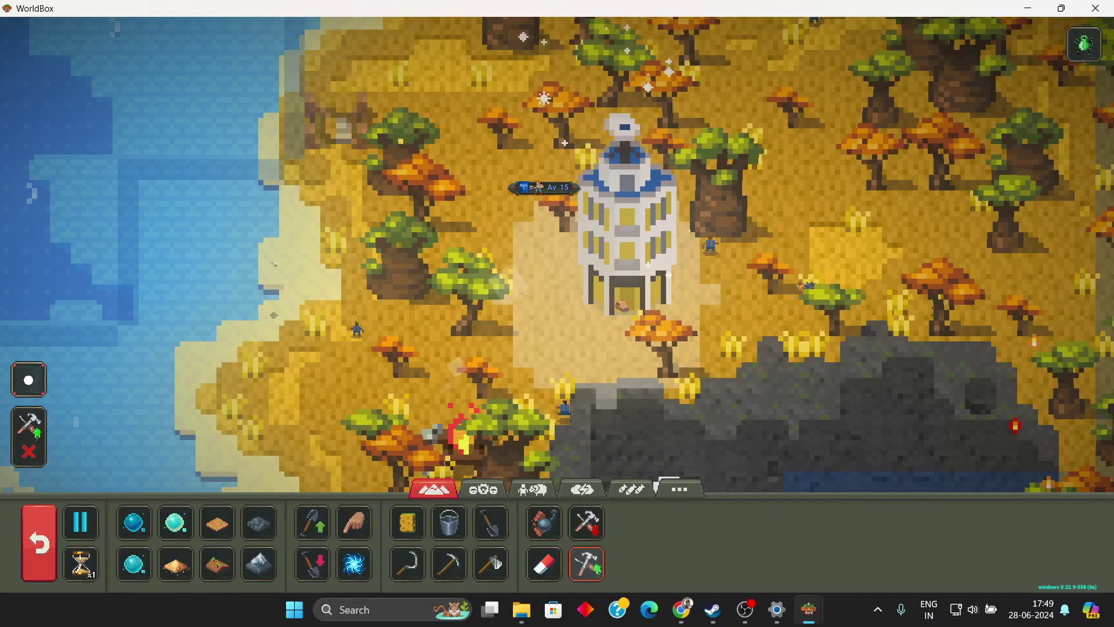
click(622, 305)
click(623, 306)
Step: Upgrade the tower again until it becomes a tall modern tower
scroll(622, 306, down, 3)
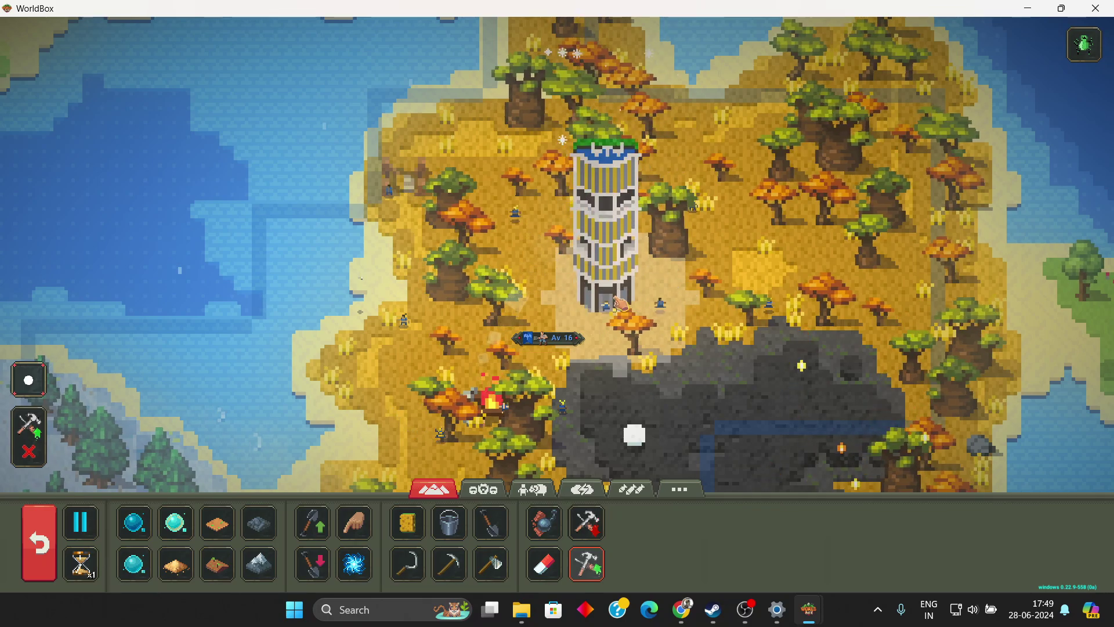
click(630, 278)
scroll(630, 278, down, 2)
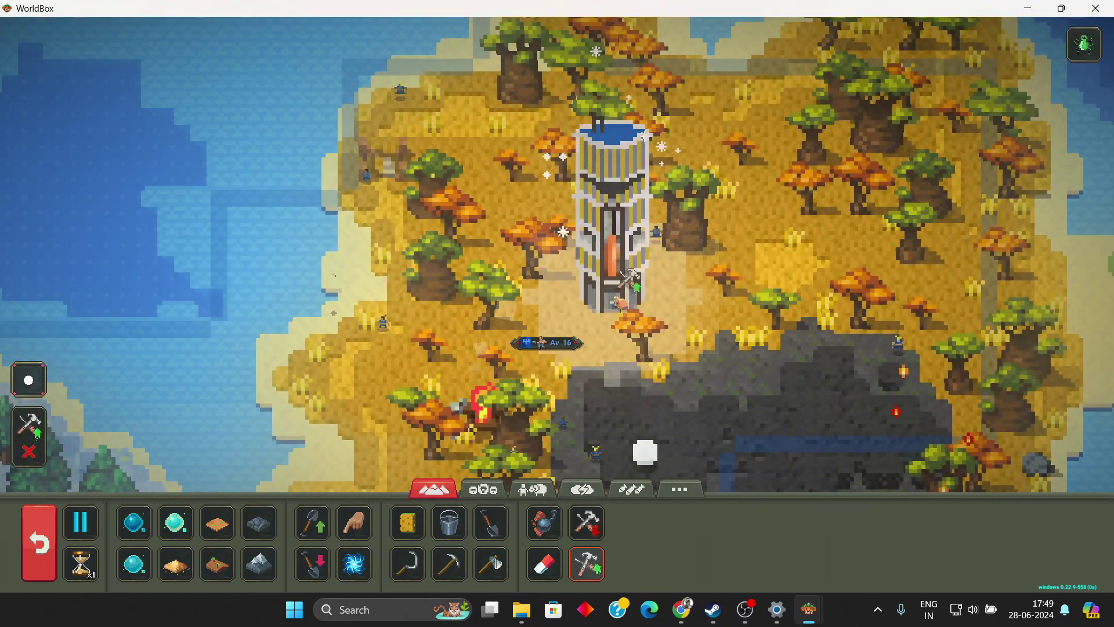
scroll(717, 286, down, 2)
scroll(603, 277, up, 5)
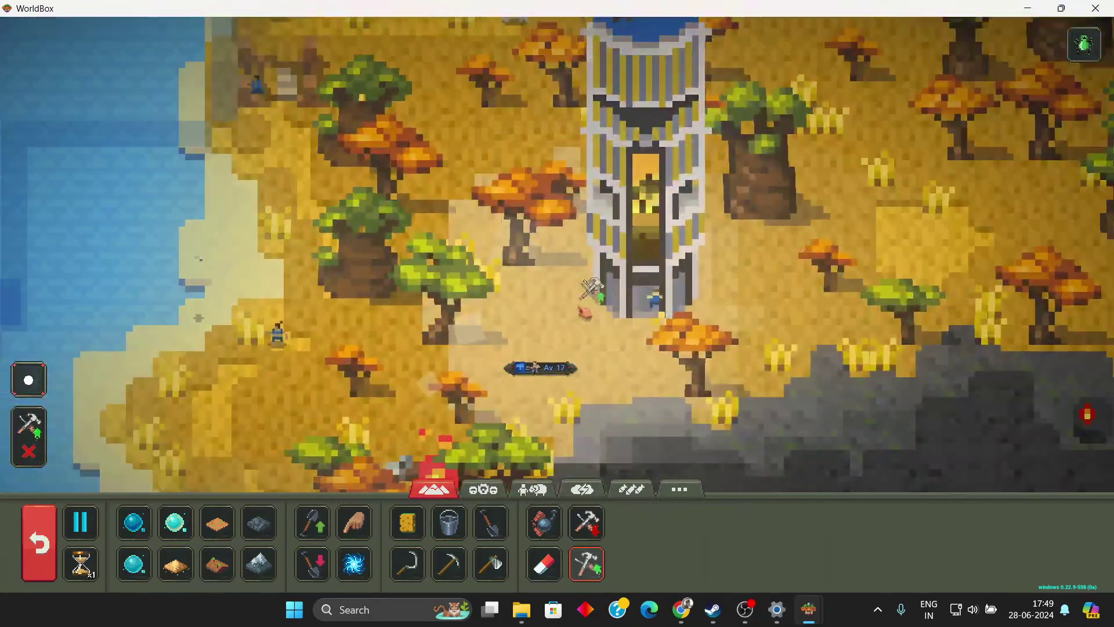
scroll(603, 277, down, 3)
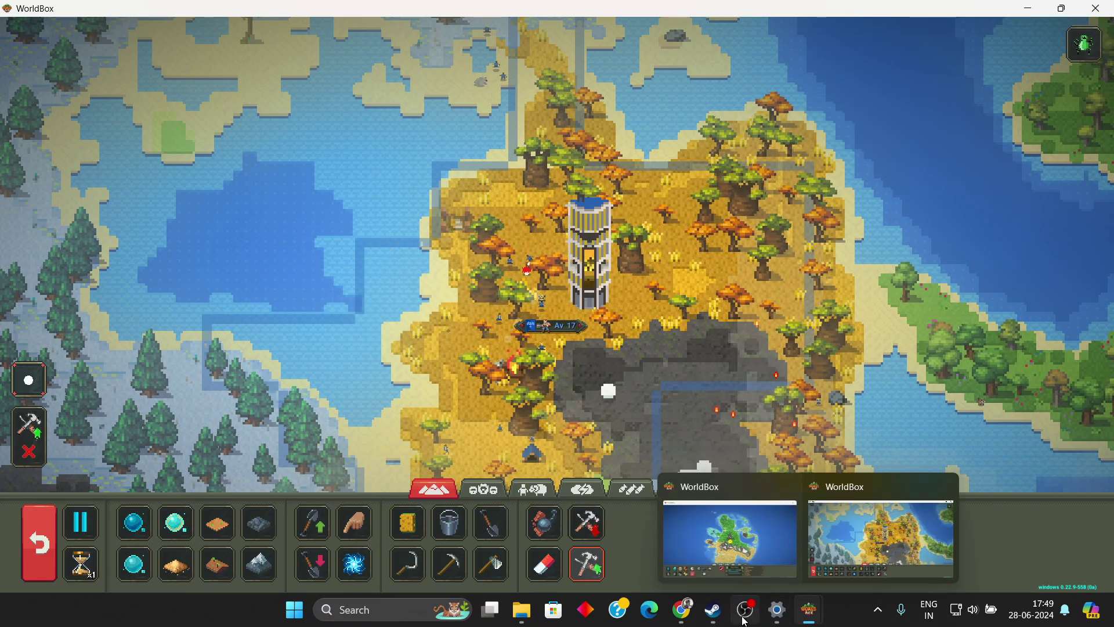
mouse_move(745, 620)
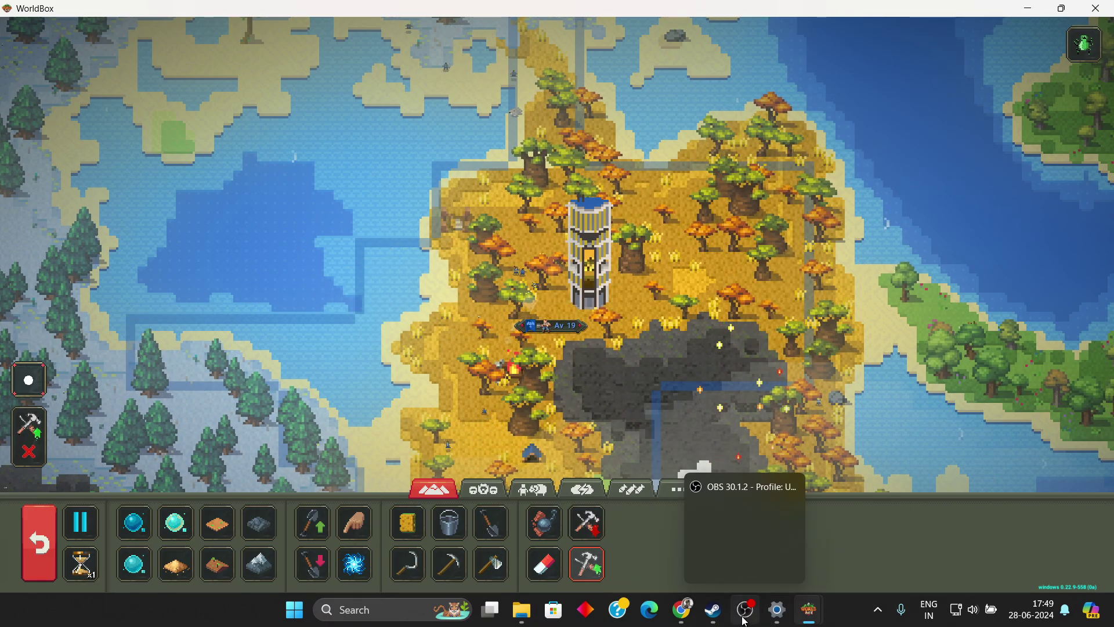
click(745, 620)
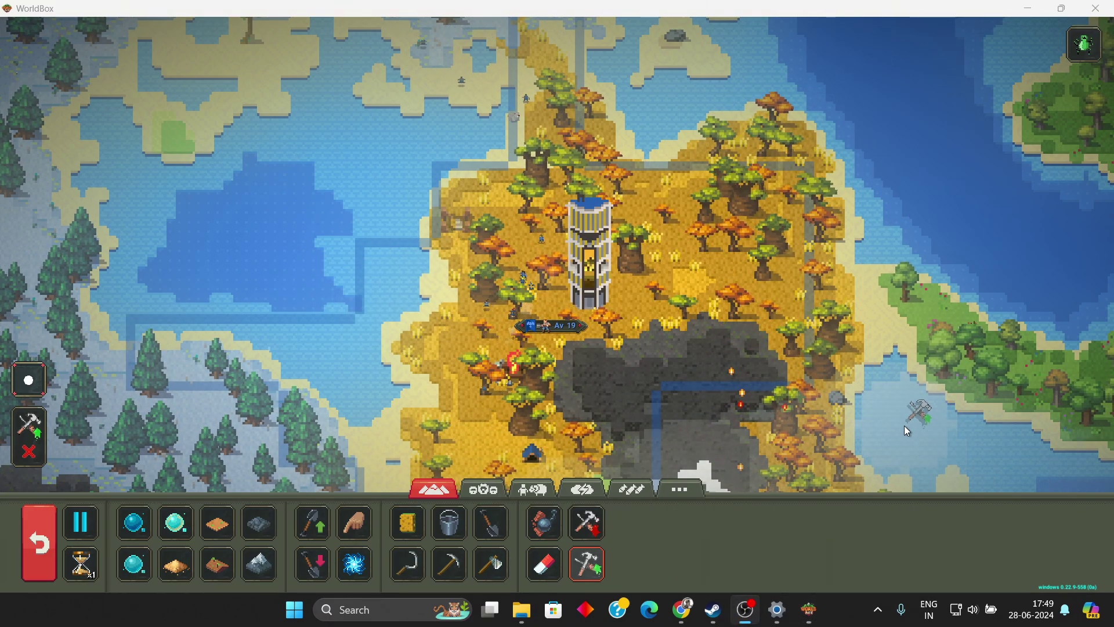